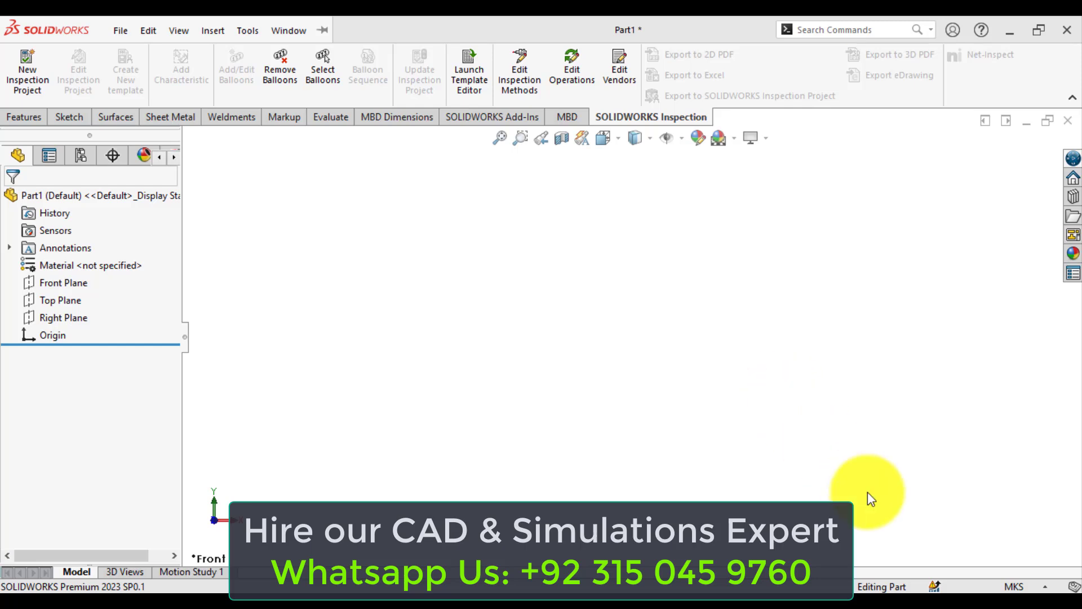
Set the document units to MKS (meter, kilogram, second) and start a sketch on the Front Plane
{"action": "left_click", "coordinate": [1014, 586]}
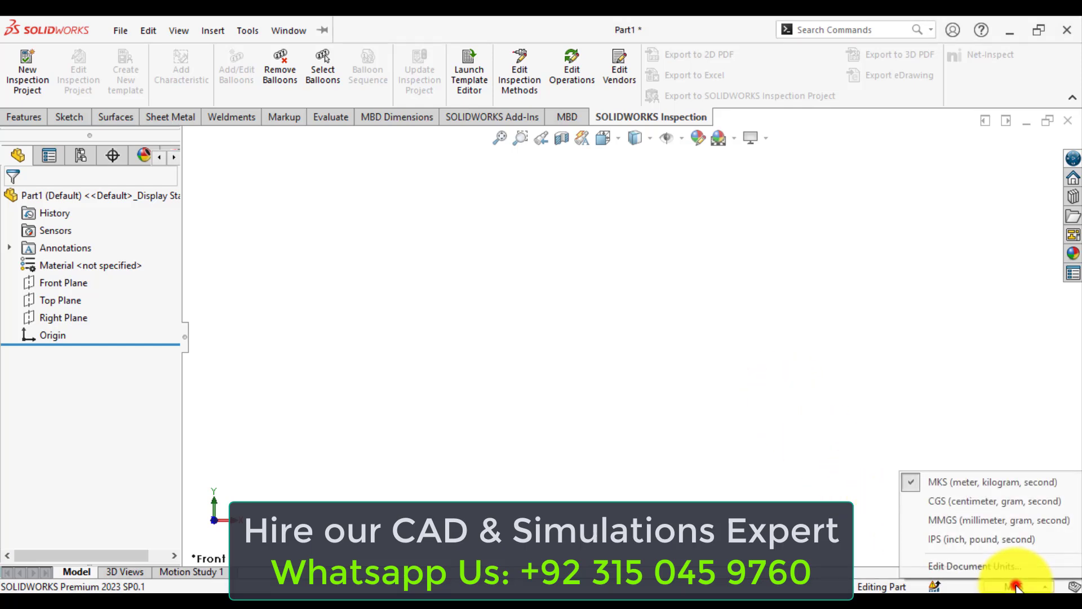
{"action": "left_click", "coordinate": [983, 483]}
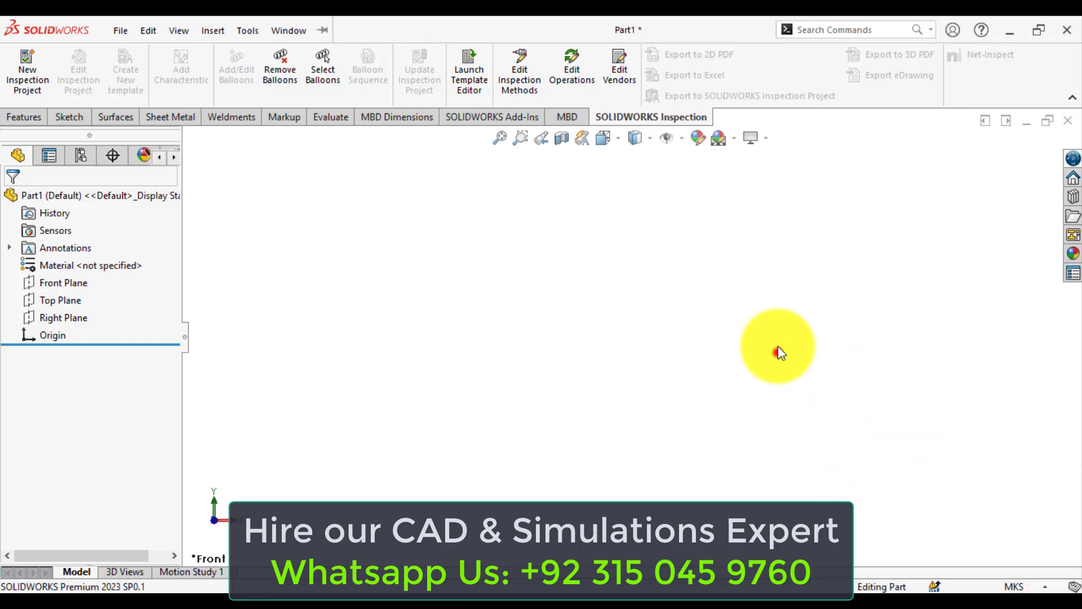
{"action": "left_click", "coordinate": [62, 283]}
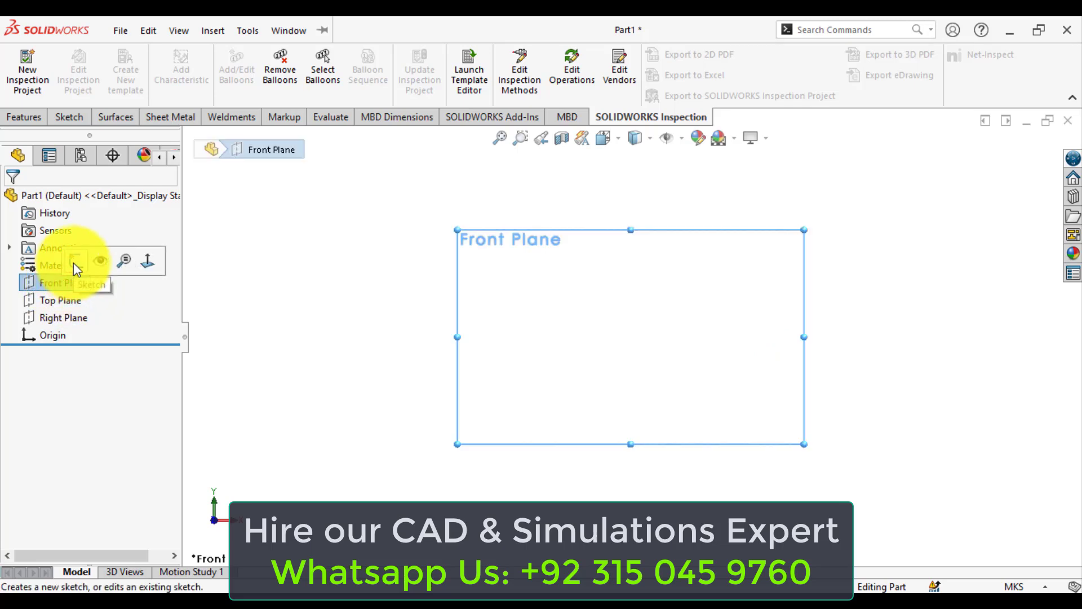
{"action": "left_click", "coordinate": [75, 261]}
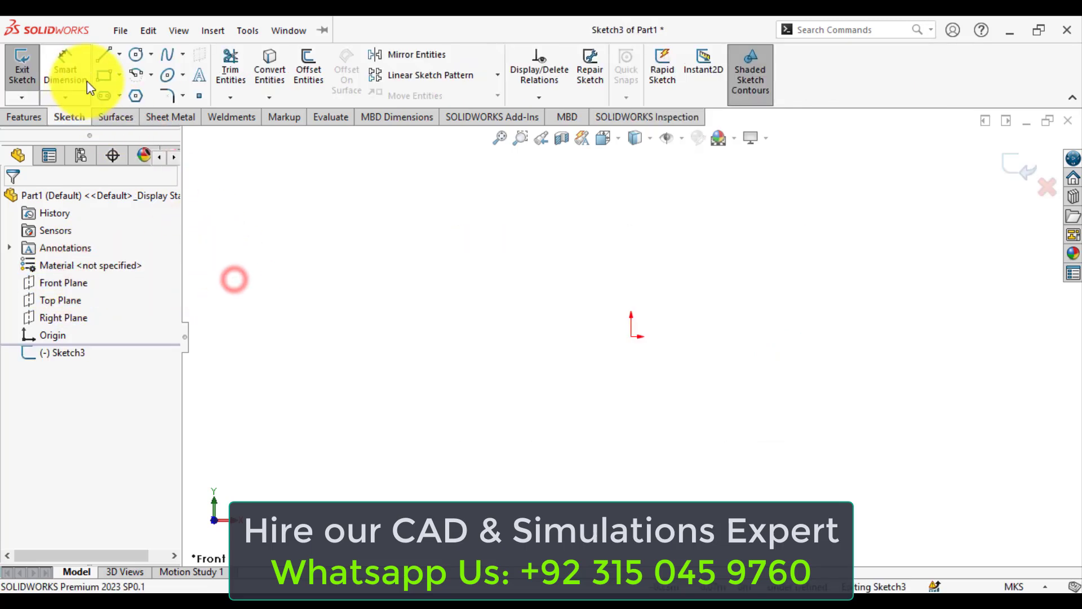
Sketch a center rectangle about 0.14 m wide, centered on the origin
{"action": "left_click", "coordinate": [104, 75]}
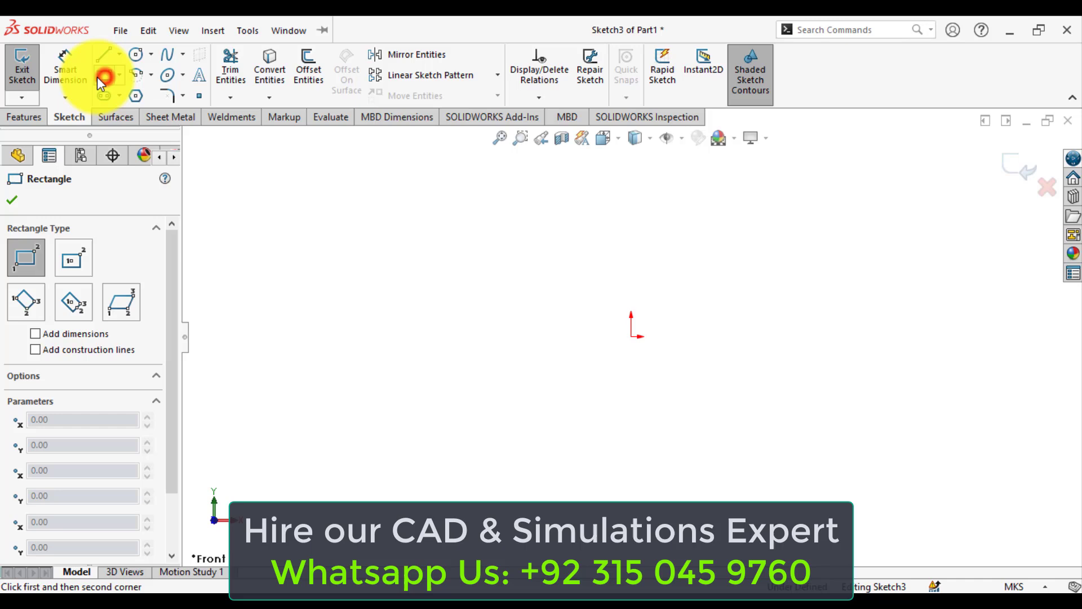
{"action": "left_click", "coordinate": [70, 260]}
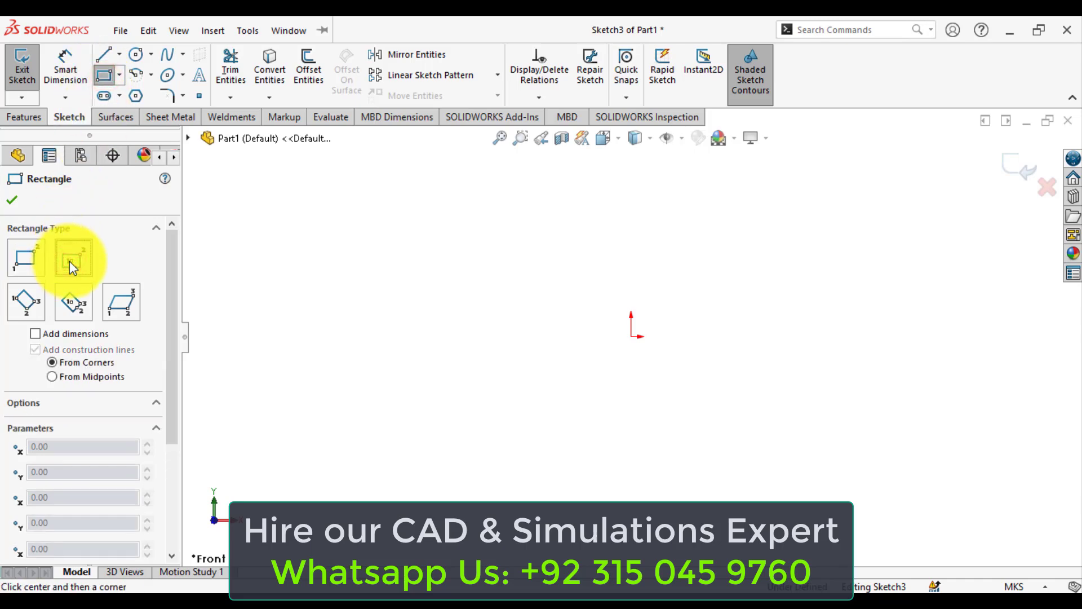
{"action": "left_click", "coordinate": [631, 336]}
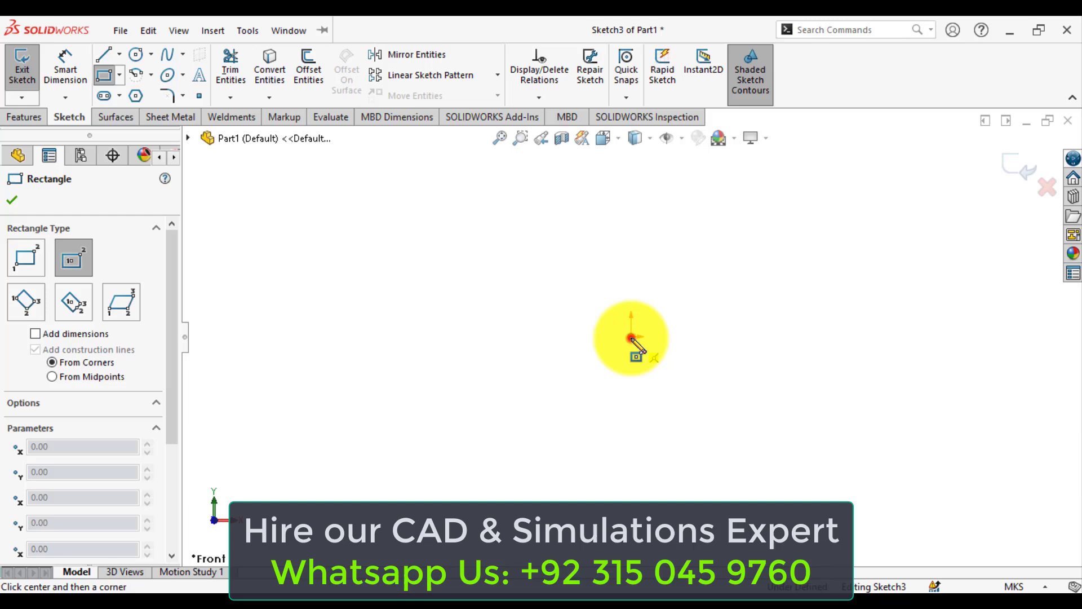
{"action": "left_click", "coordinate": [491, 436]}
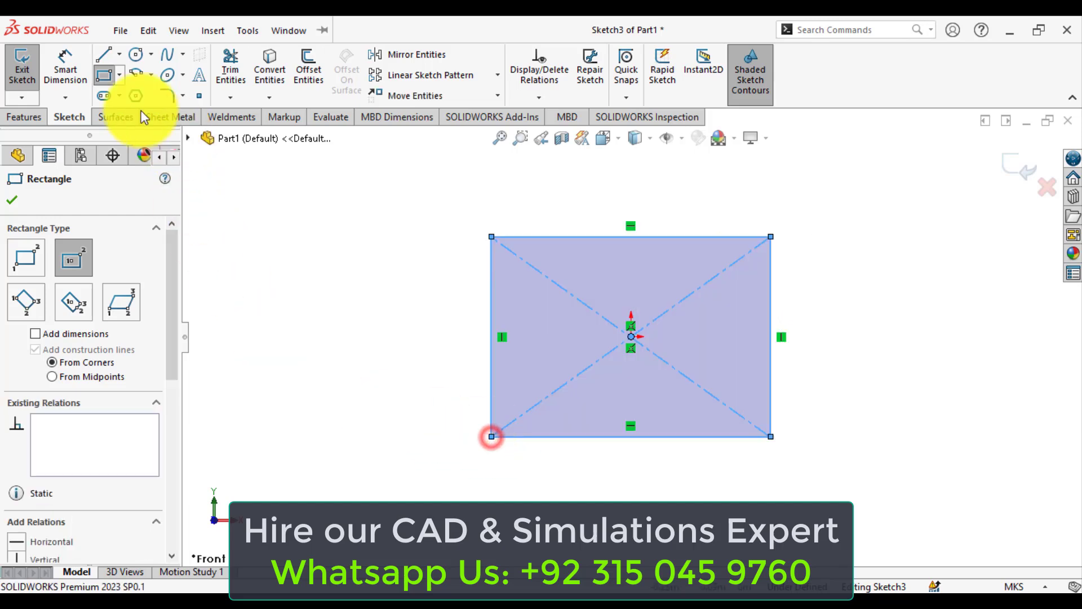
Dimension the rectangle to 8 m wide and 6 m high, and finish the sketch
{"action": "left_click", "coordinate": [75, 62]}
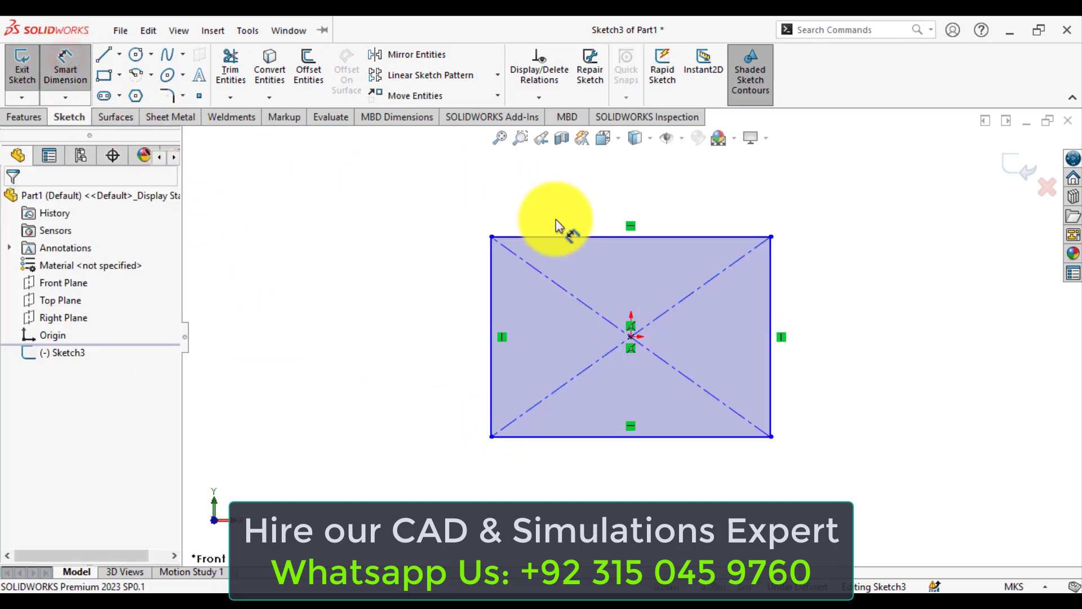
{"action": "left_click", "coordinate": [569, 243]}
{"action": "left_click", "coordinate": [579, 205]}
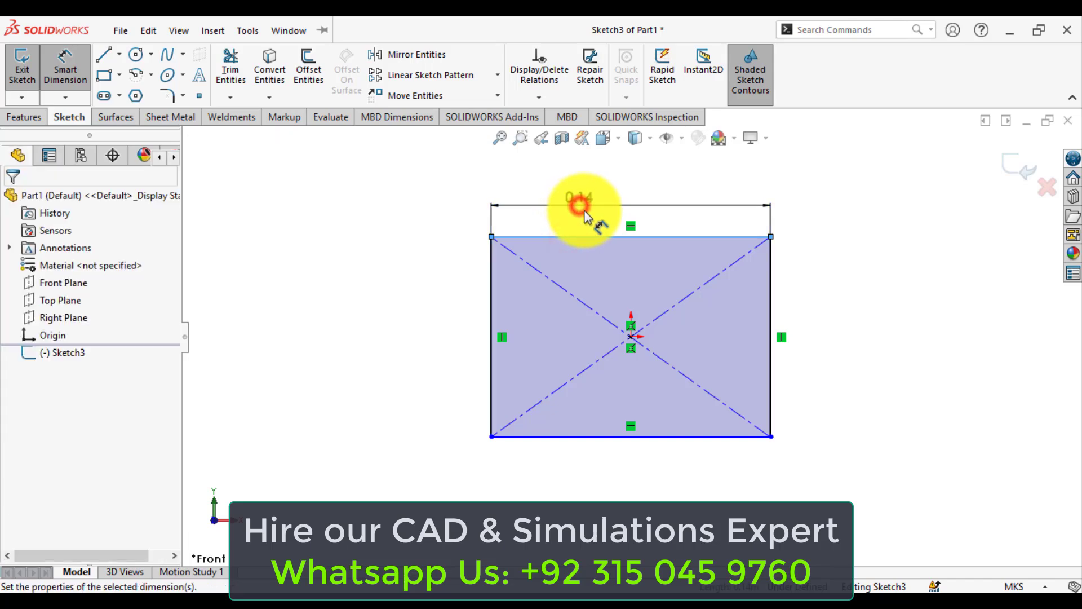
{"action": "type", "text": "8"}
{"action": "key", "text": "Return"}
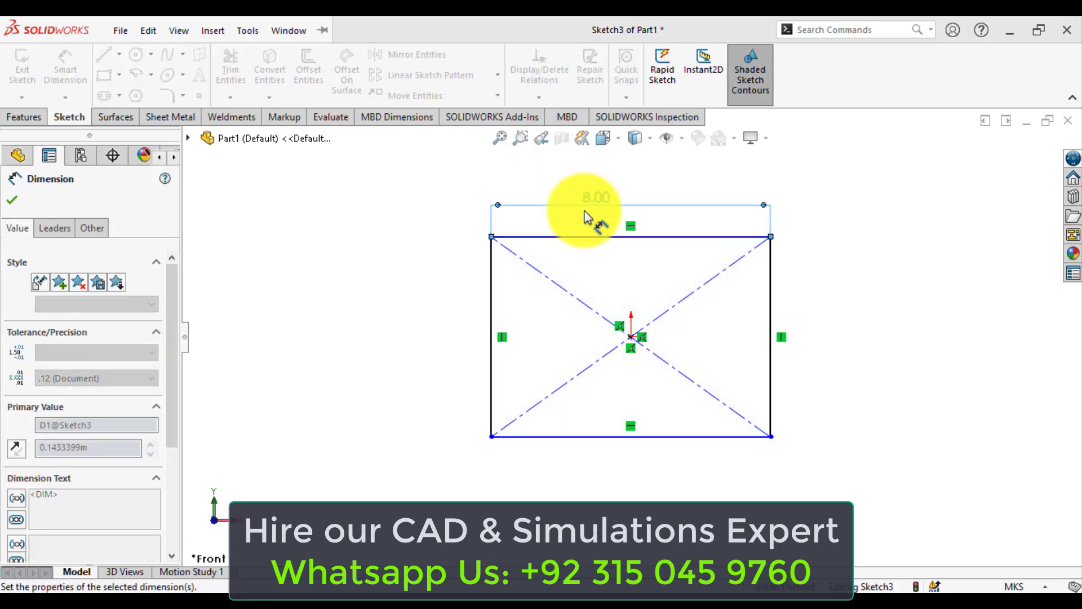
{"action": "left_click", "coordinate": [494, 292]}
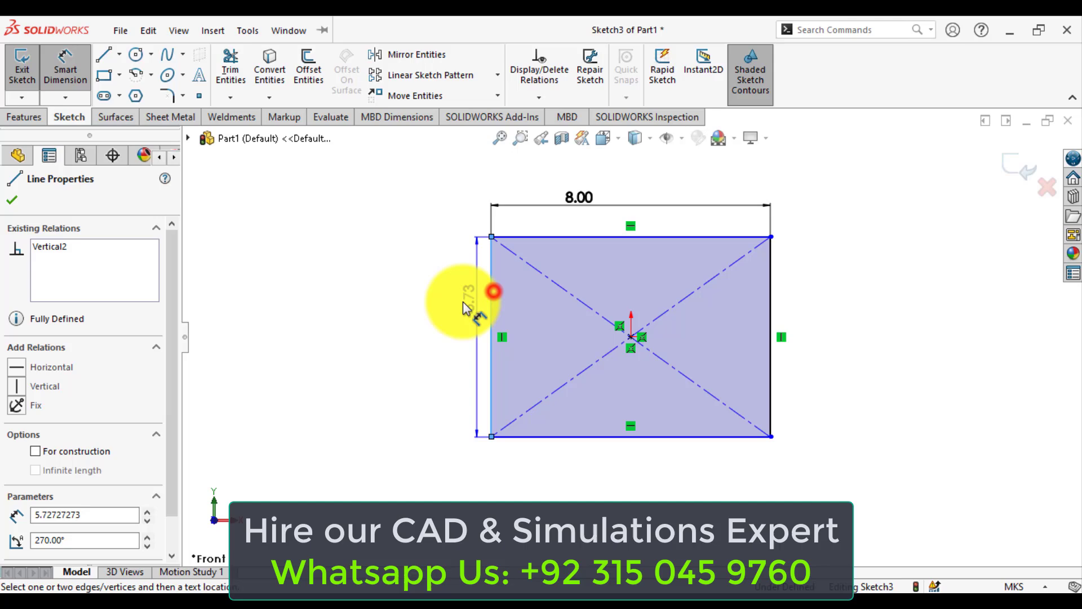
{"action": "left_click", "coordinate": [437, 305]}
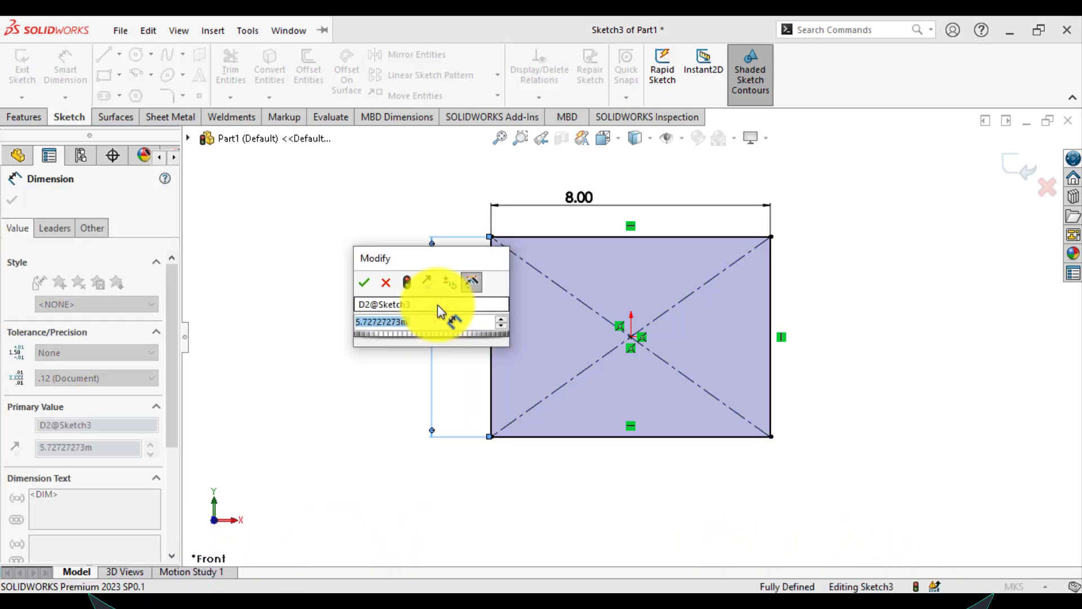
{"action": "type", "text": "6"}
{"action": "key", "text": "Return"}
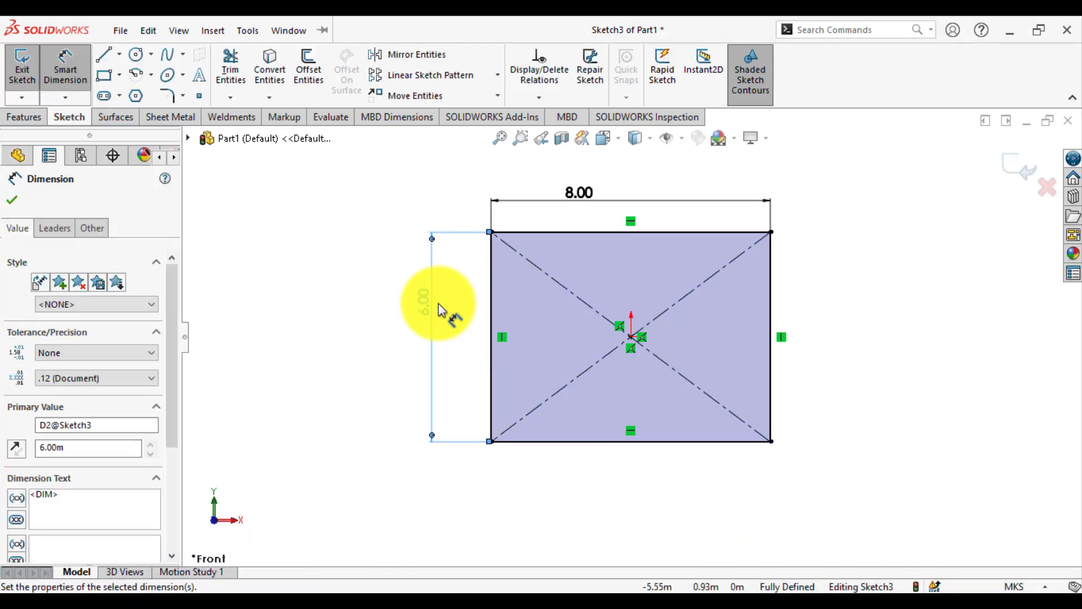
{"action": "left_click", "coordinate": [1016, 168]}
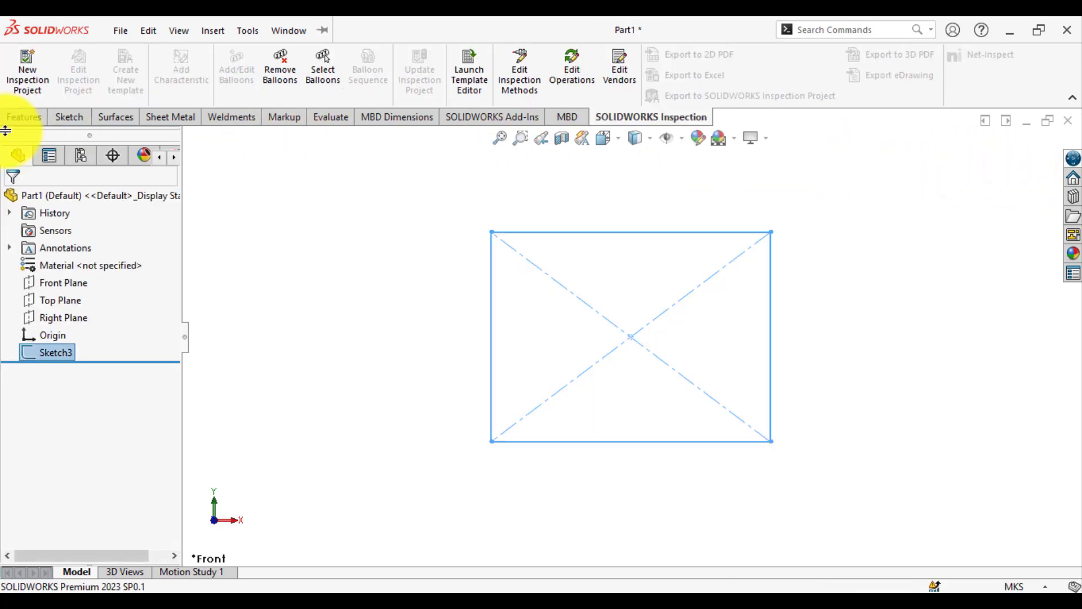
Extrude the rectangle sketch as a blind boss with a depth of 0.25 m
{"action": "left_click", "coordinate": [13, 117]}
{"action": "left_click", "coordinate": [29, 72]}
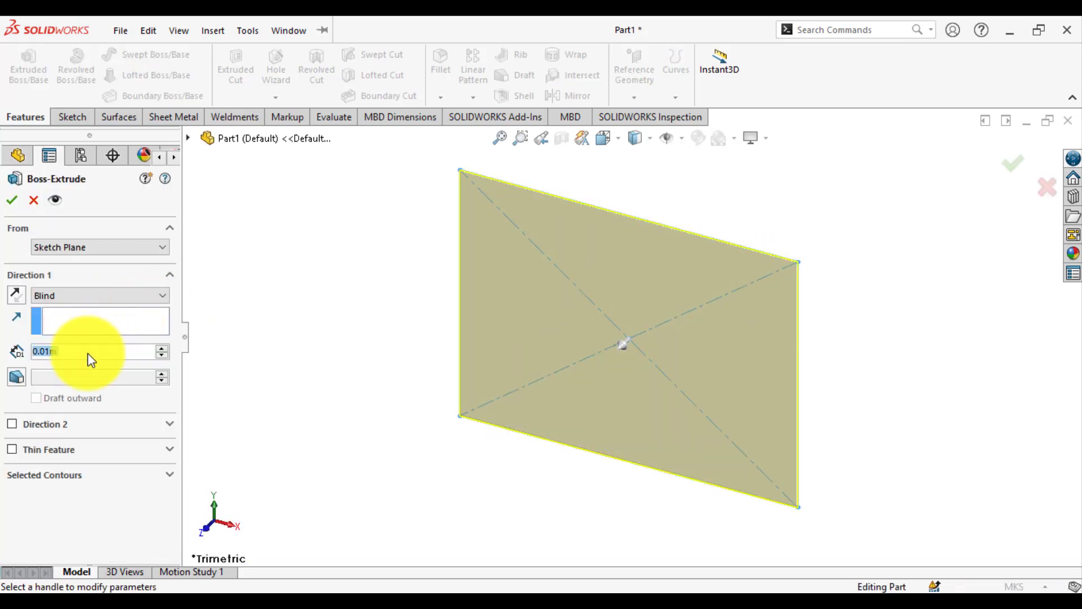
{"action": "type", "text": "0.25"}
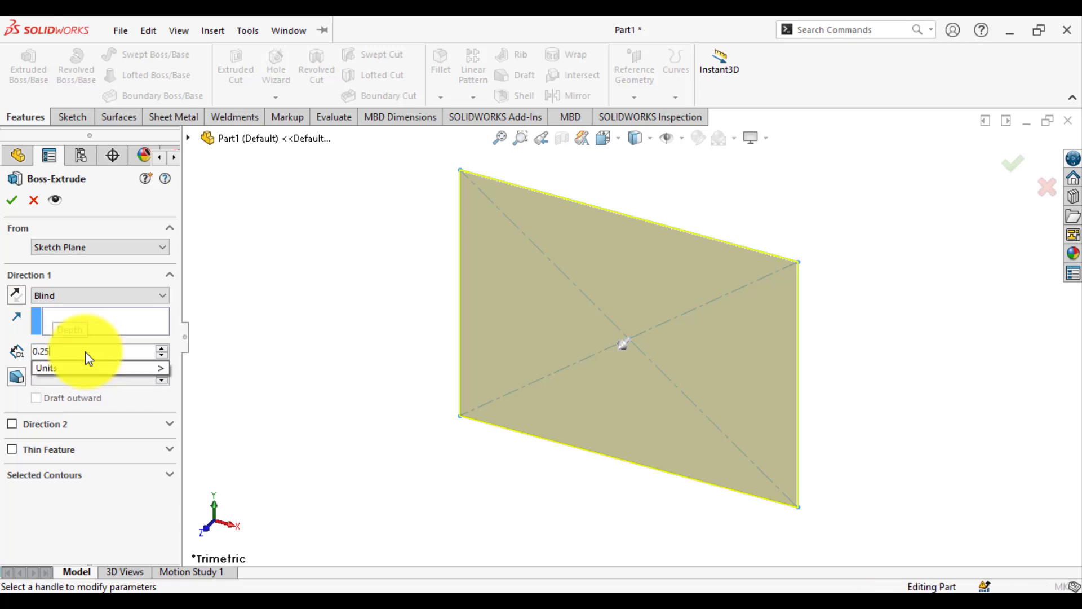
{"action": "key", "text": "Return"}
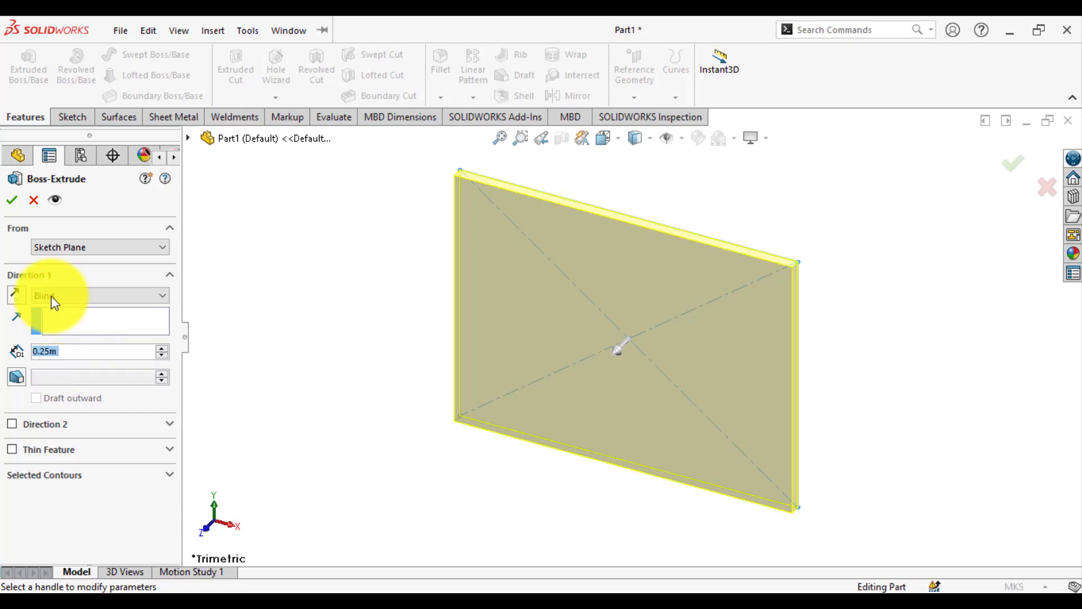
{"action": "left_click", "coordinate": [11, 200]}
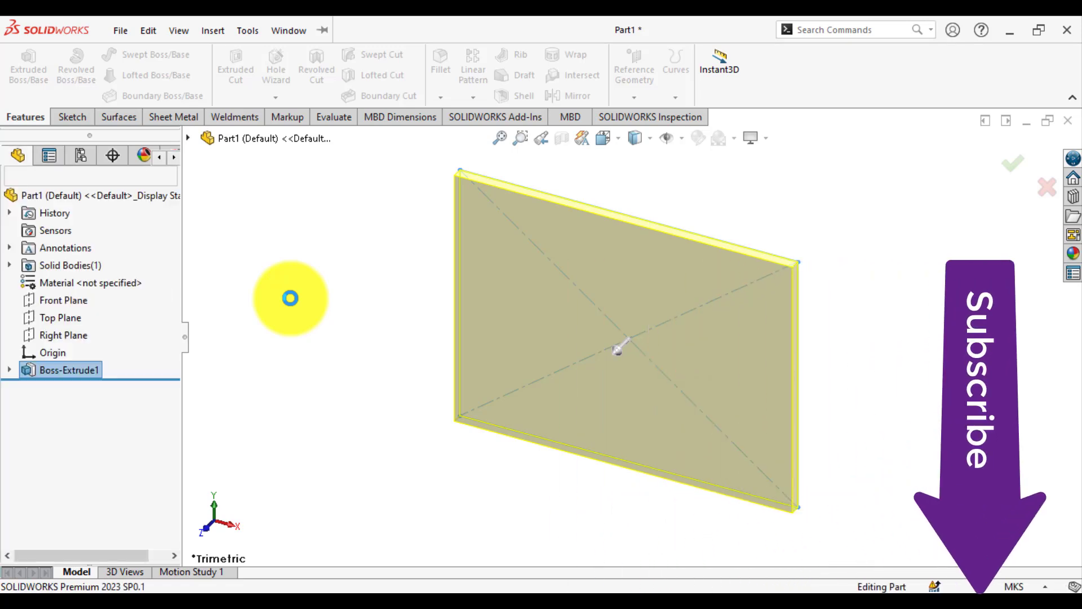
{"action": "left_click", "coordinate": [295, 300]}
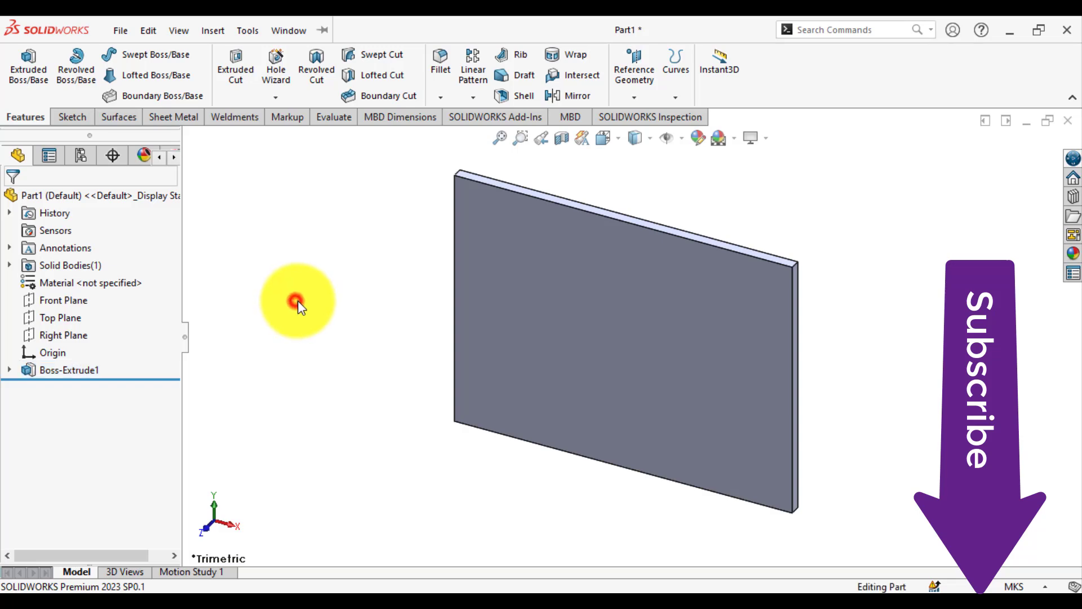
Load the SOLIDWORKS Simulation Premium add-in
{"action": "left_click", "coordinate": [473, 122]}
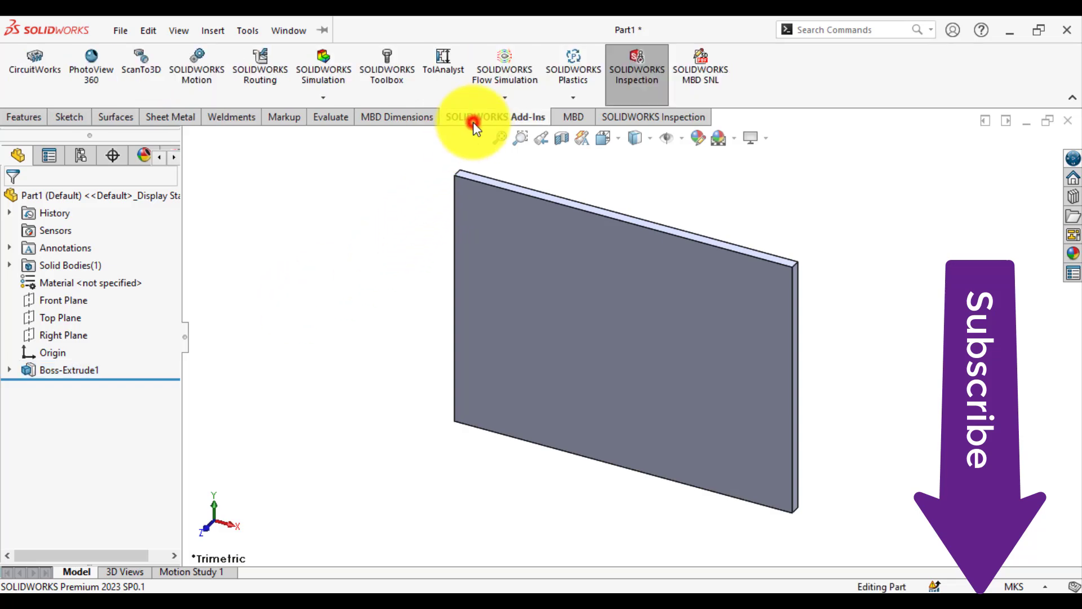
{"action": "left_click", "coordinate": [327, 100]}
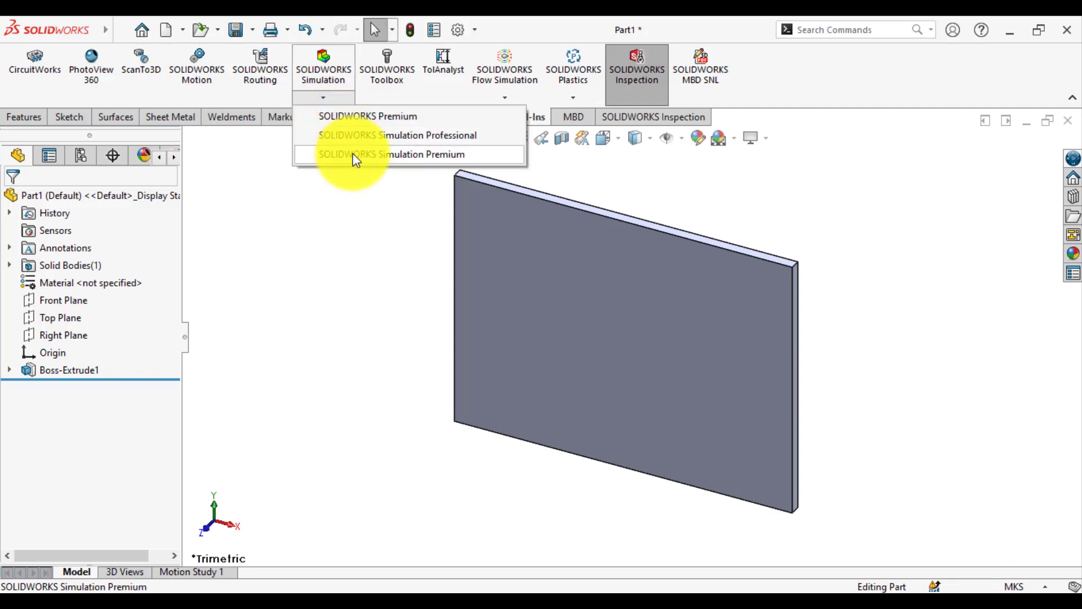
{"action": "left_click", "coordinate": [393, 157]}
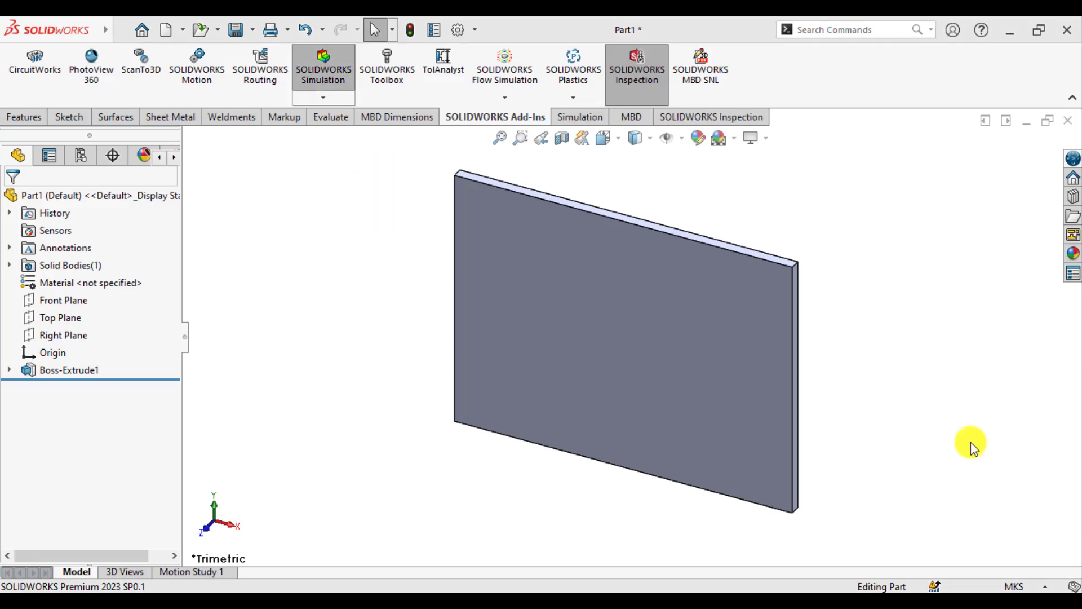
Create a new thermal simulation study named "rooof thermal analysis"
{"action": "left_click", "coordinate": [565, 118]}
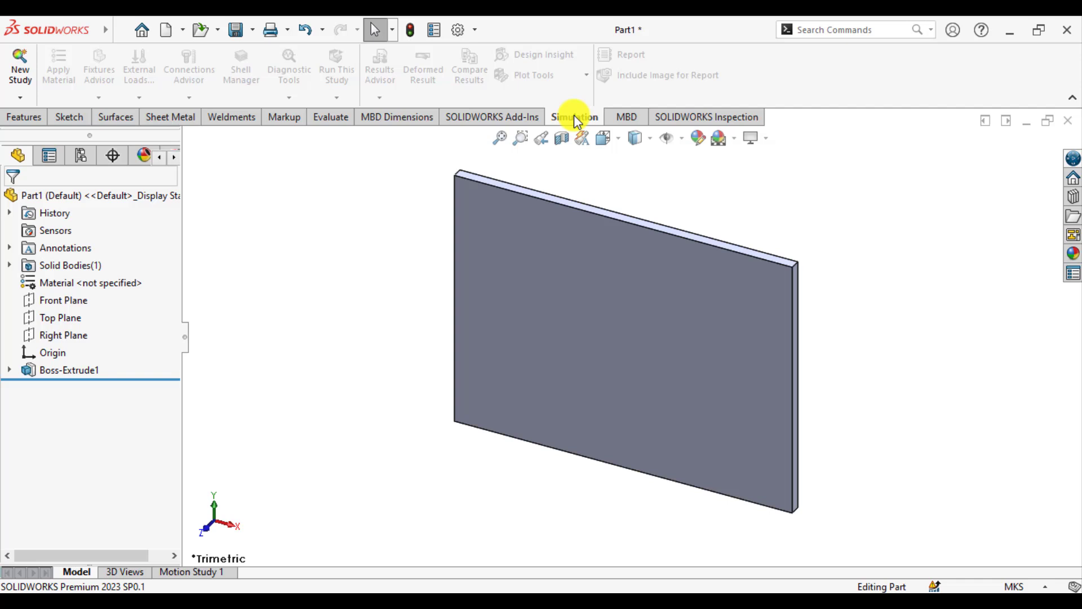
{"action": "left_click", "coordinate": [20, 68]}
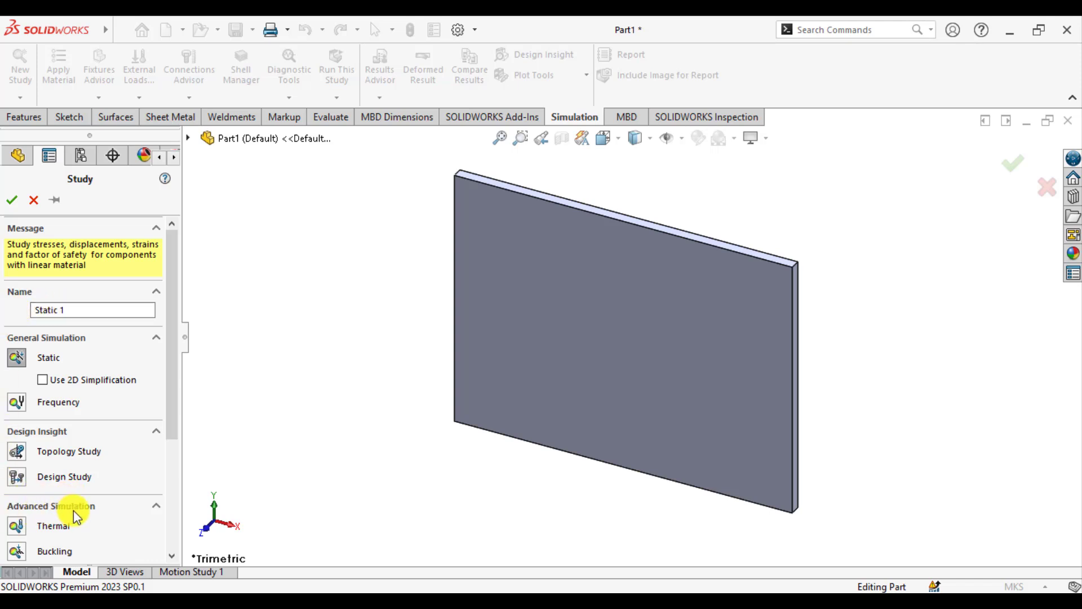
{"action": "left_click", "coordinate": [17, 527]}
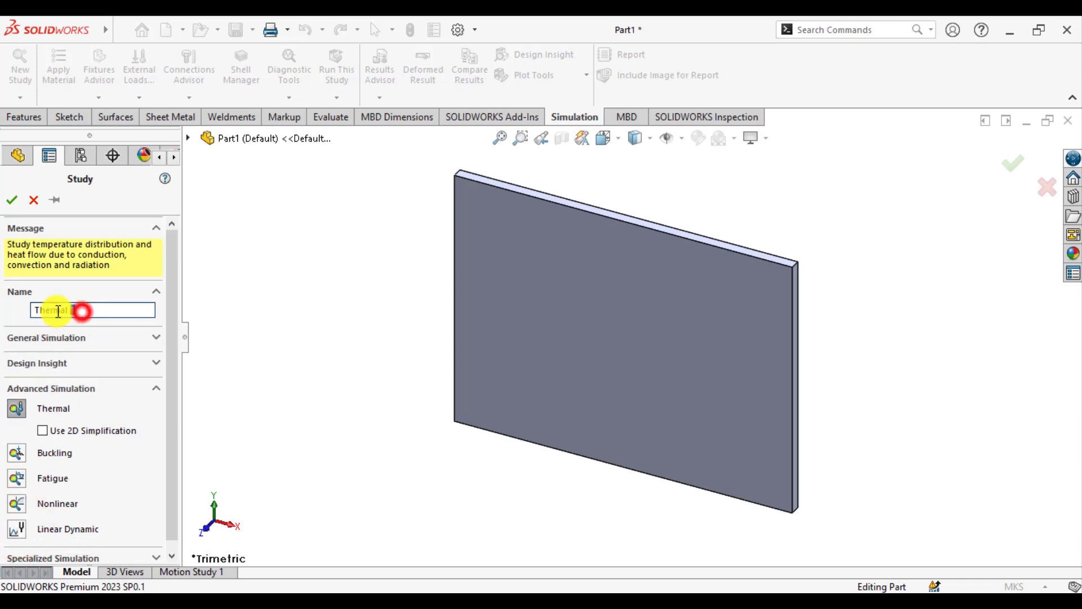
{"action": "left_click_drag", "start_coordinate": [79, 310], "coordinate": [3, 318]}
{"action": "type", "text": "rooof t"}
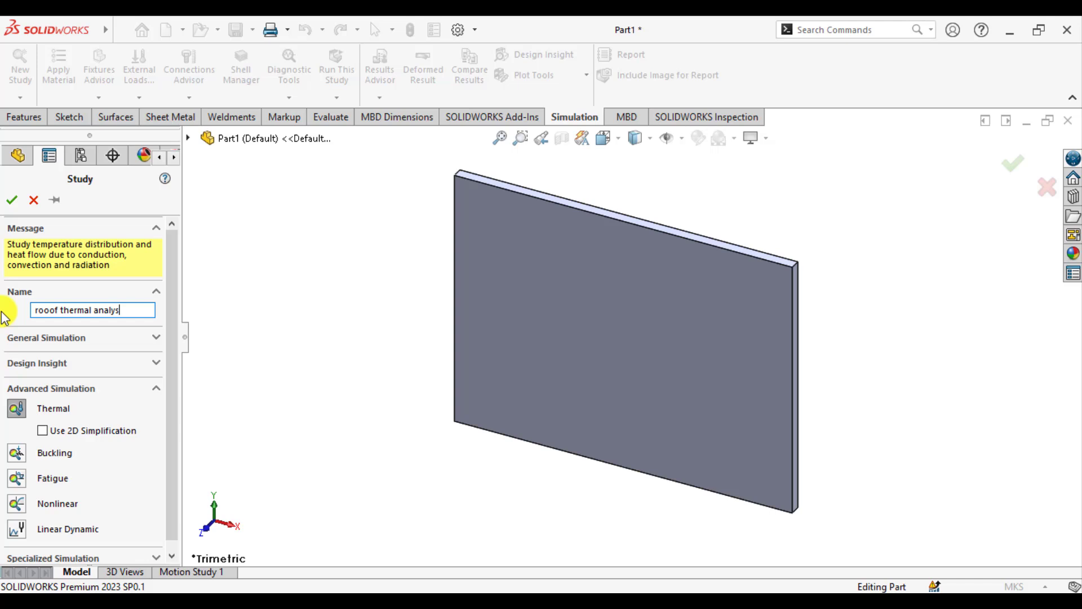
{"action": "left_click", "coordinate": [11, 199]}
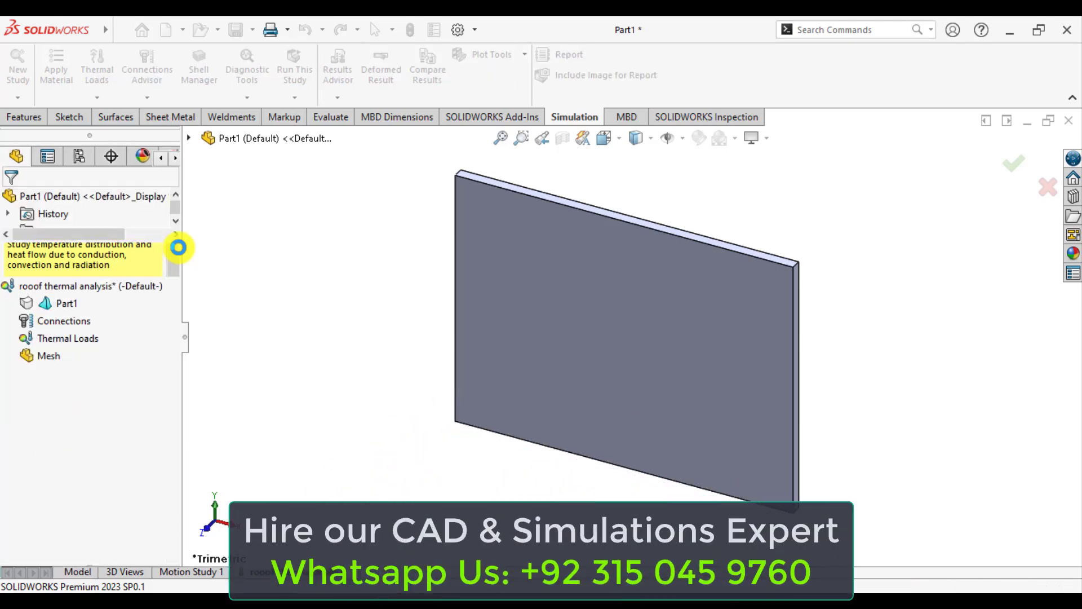
{"action": "left_click", "coordinate": [314, 289]}
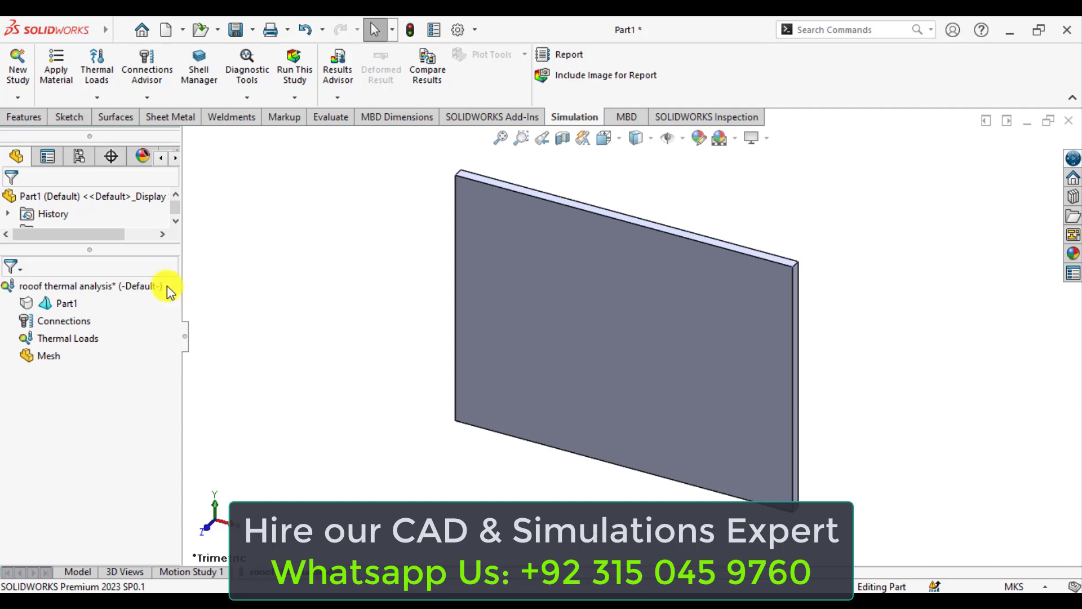
Open the material library for Part1 in the study and review the properties of the custom plastic material "conc"
{"action": "right_click", "coordinate": [54, 303]}
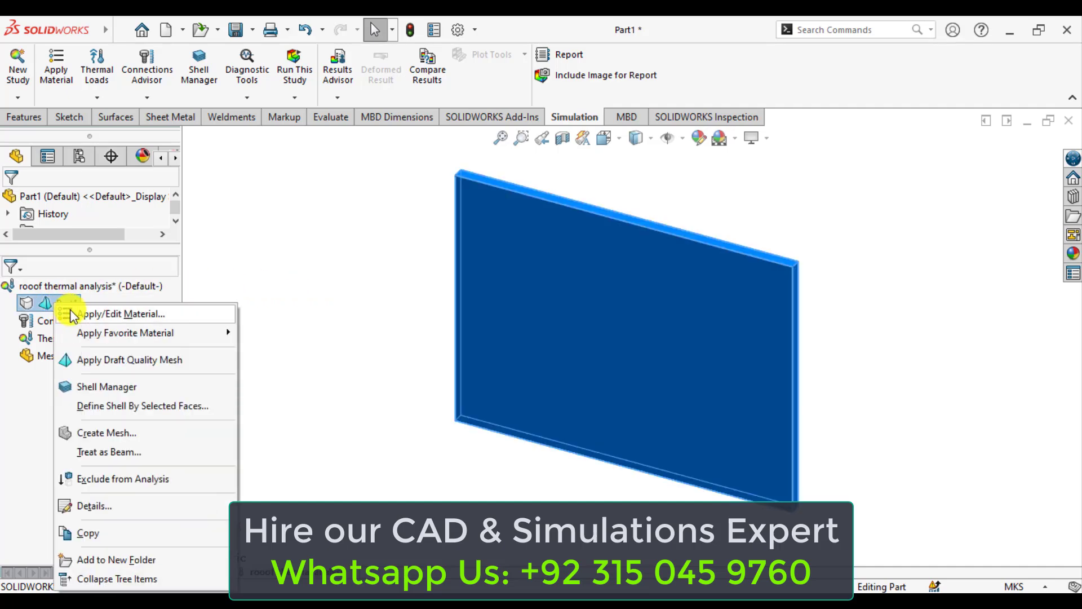
{"action": "left_click", "coordinate": [109, 322]}
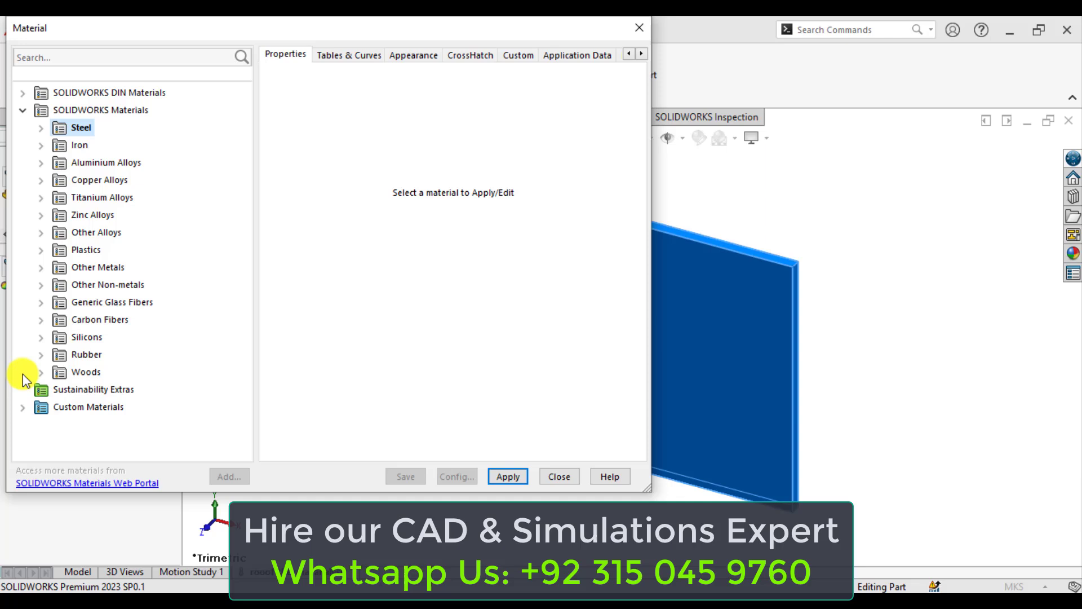
{"action": "left_click", "coordinate": [23, 408]}
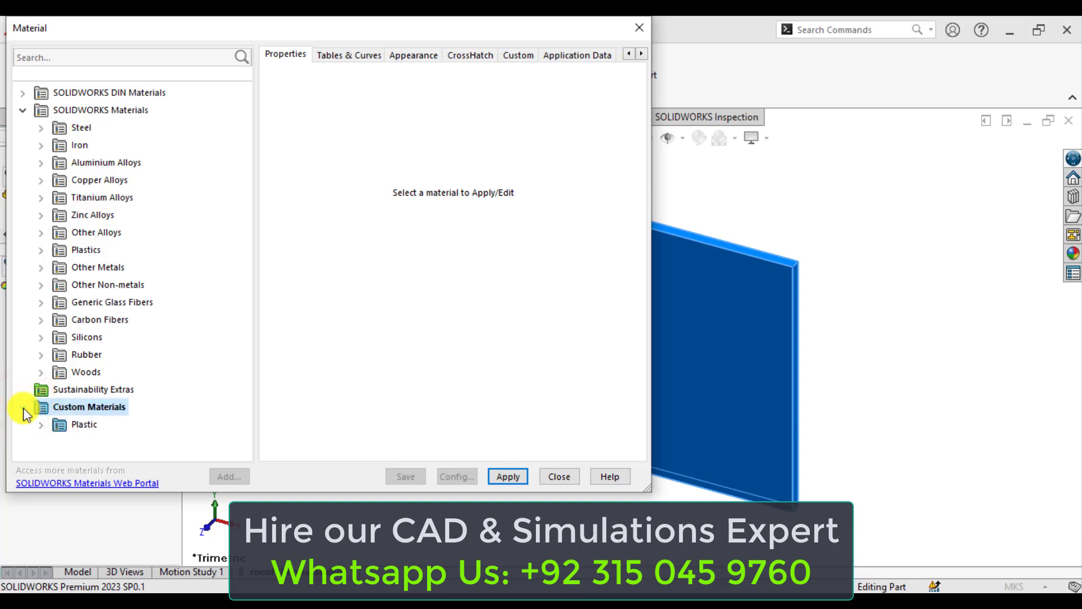
{"action": "left_click", "coordinate": [41, 422]}
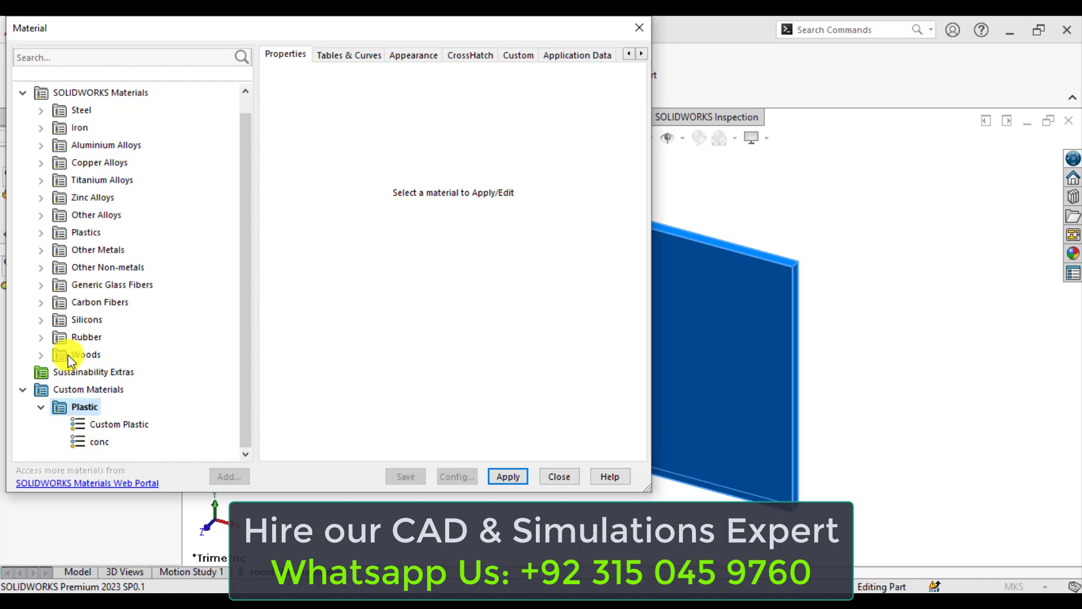
{"action": "left_click", "coordinate": [99, 443]}
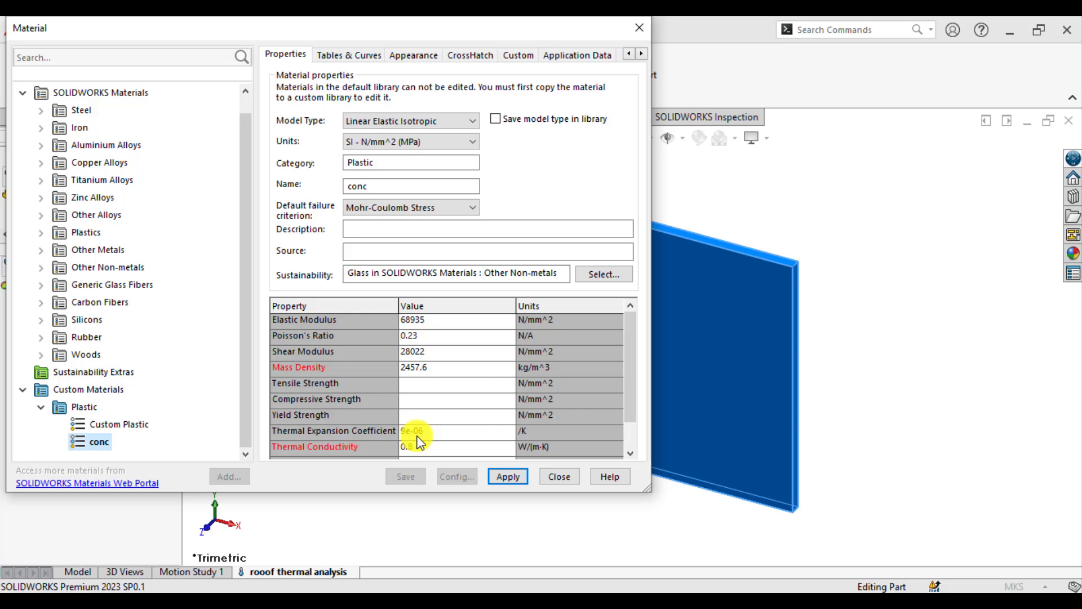
Copy the Glass material from Other Non-metals into the Plastic category of Custom Materials
{"action": "left_click", "coordinate": [42, 234]}
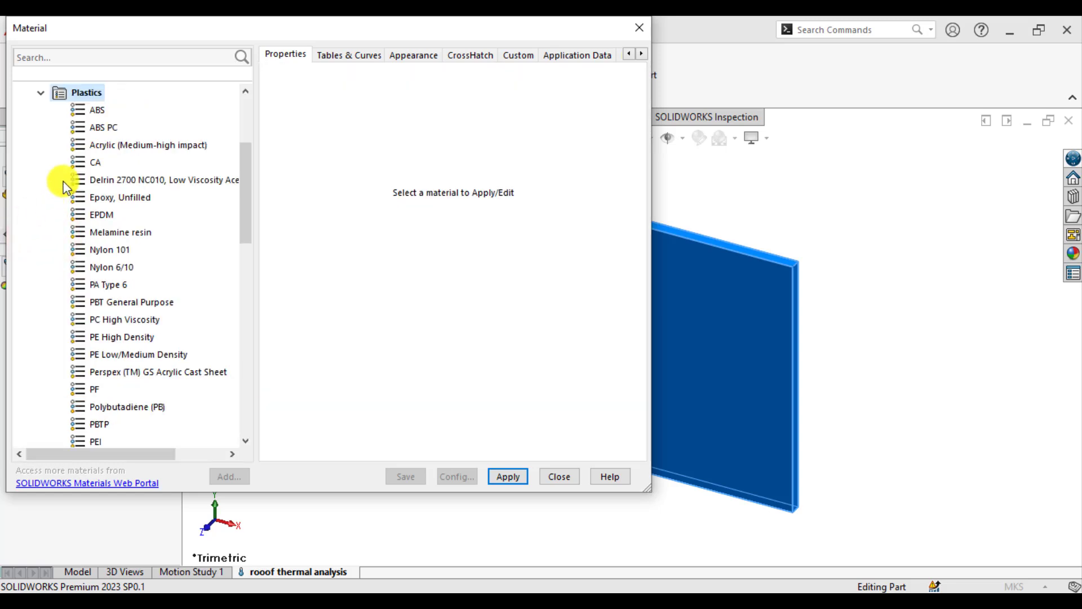
{"action": "left_click", "coordinate": [41, 93]}
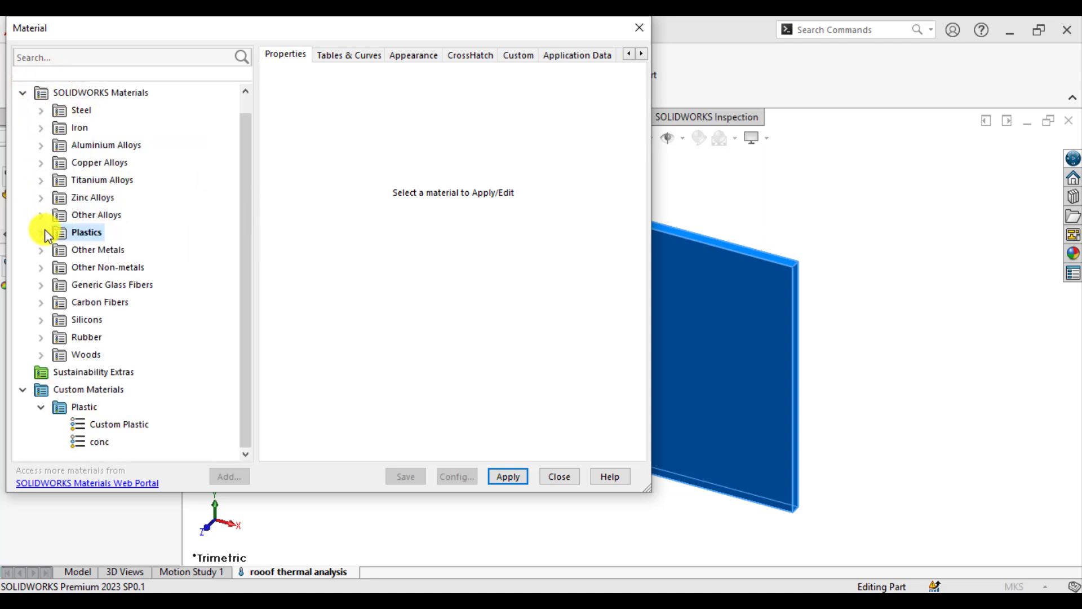
{"action": "left_click", "coordinate": [39, 269]}
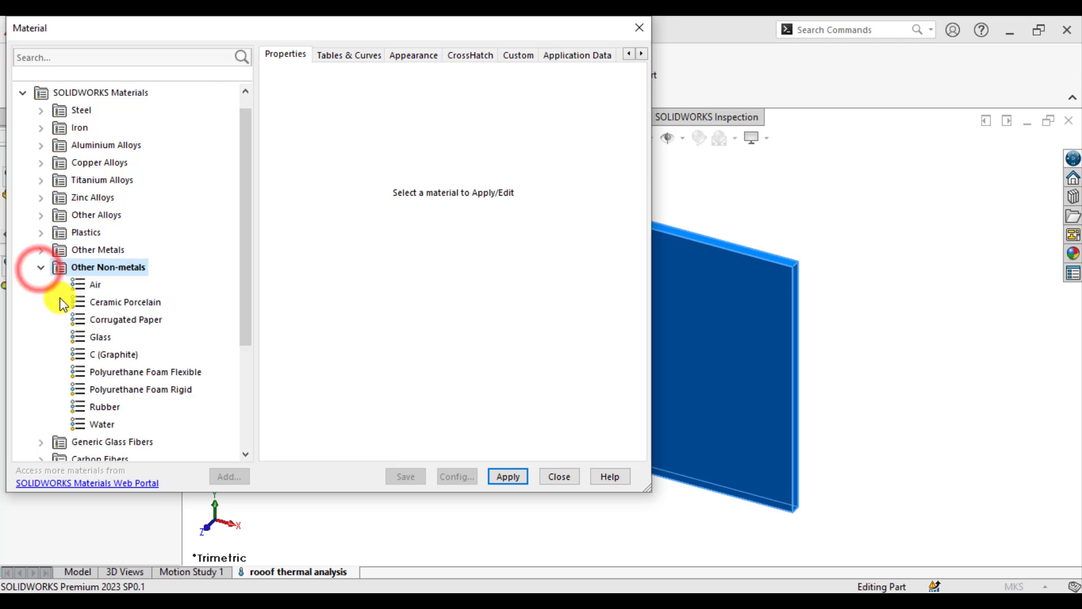
{"action": "left_click", "coordinate": [99, 302]}
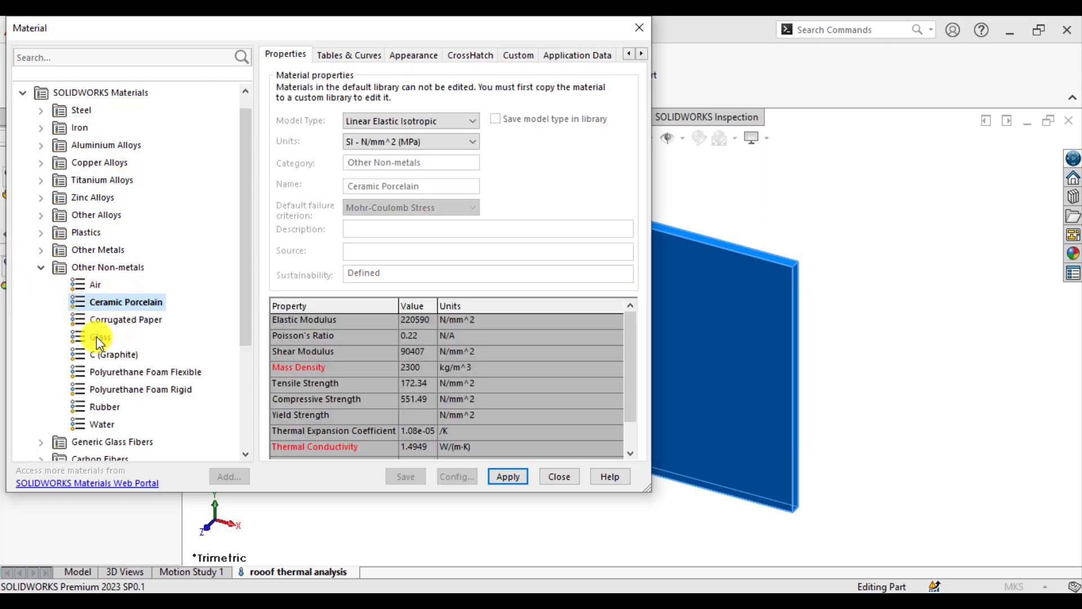
{"action": "left_click", "coordinate": [96, 336]}
{"action": "right_click", "coordinate": [96, 337]}
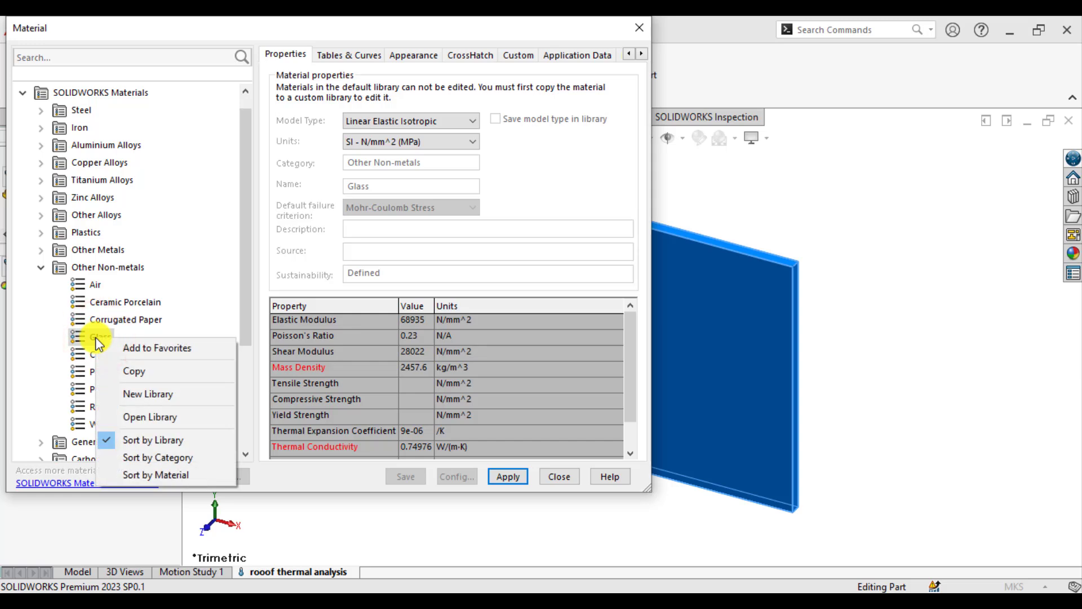
{"action": "left_click", "coordinate": [129, 372]}
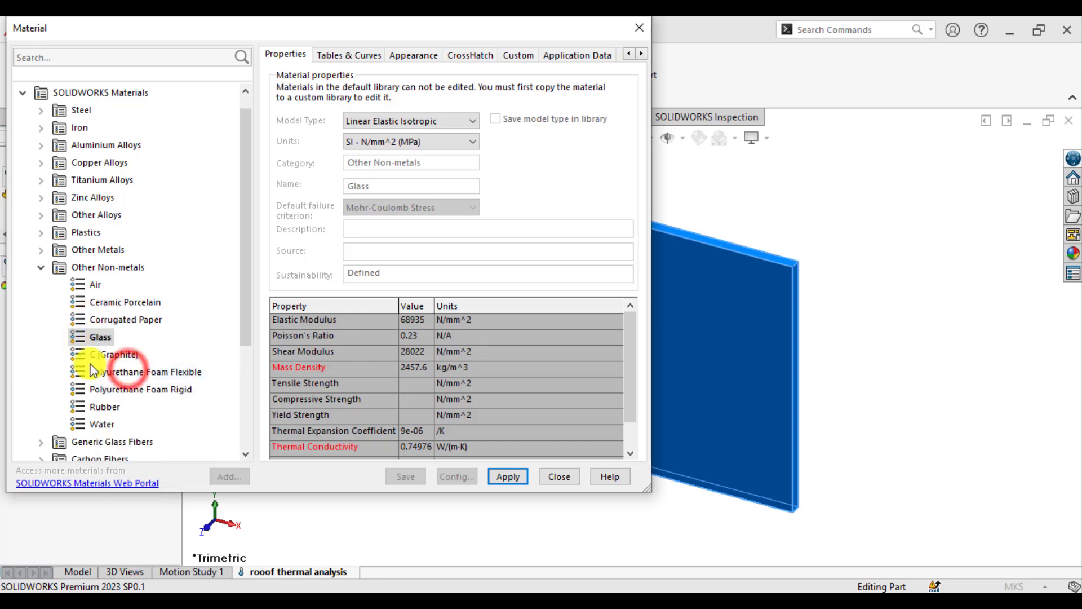
{"action": "left_click", "coordinate": [40, 267]}
{"action": "left_click", "coordinate": [40, 411]}
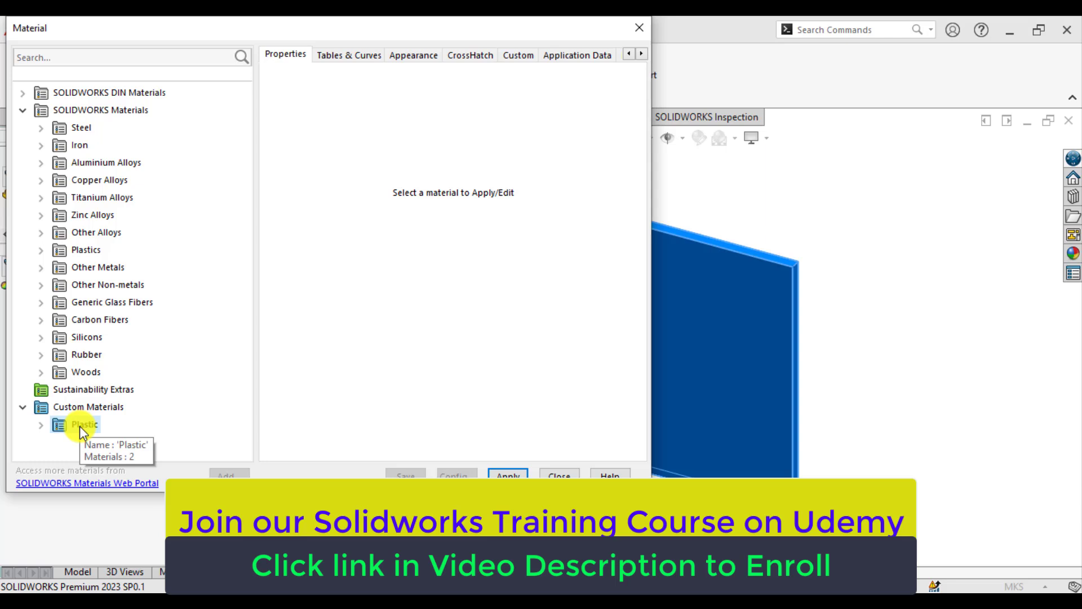
{"action": "right_click", "coordinate": [80, 425]}
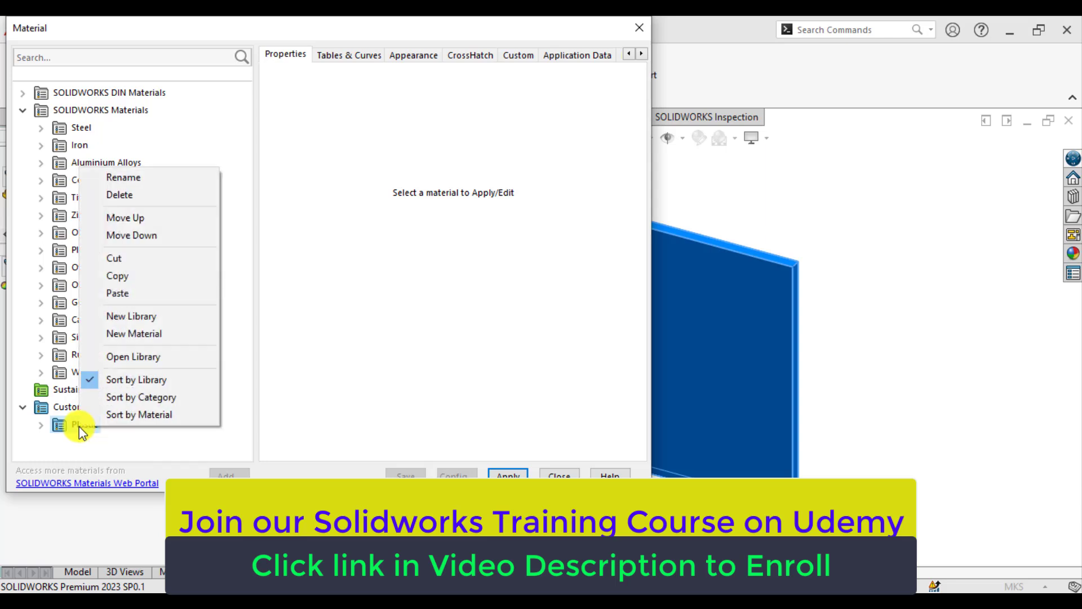
{"action": "key", "text": "Escape"}
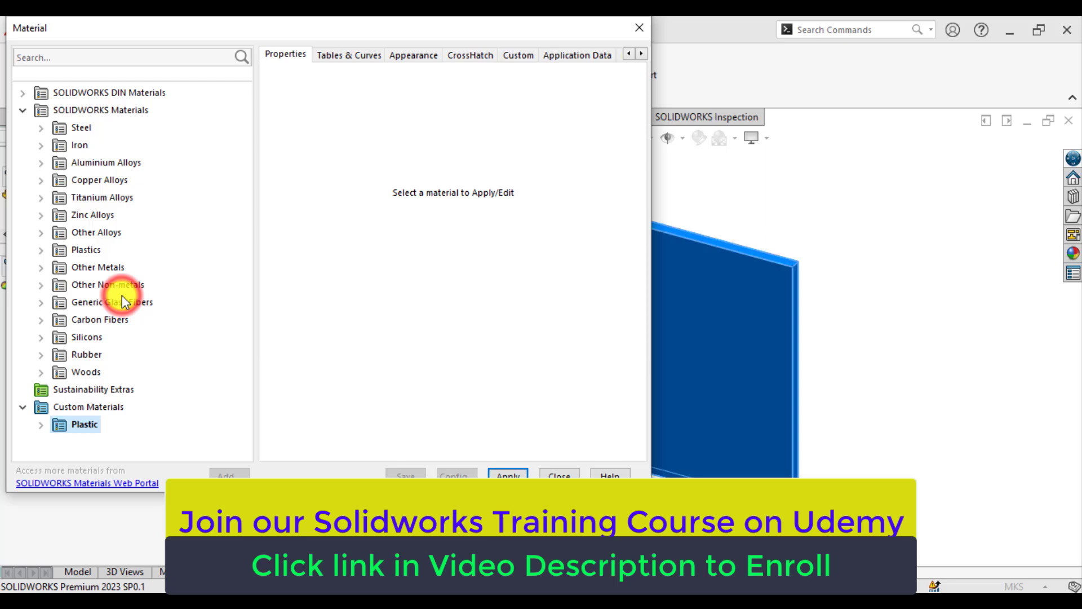
Rename the copied Glass material in the custom Plastic category as "Concrete"
{"action": "left_click", "coordinate": [40, 424]}
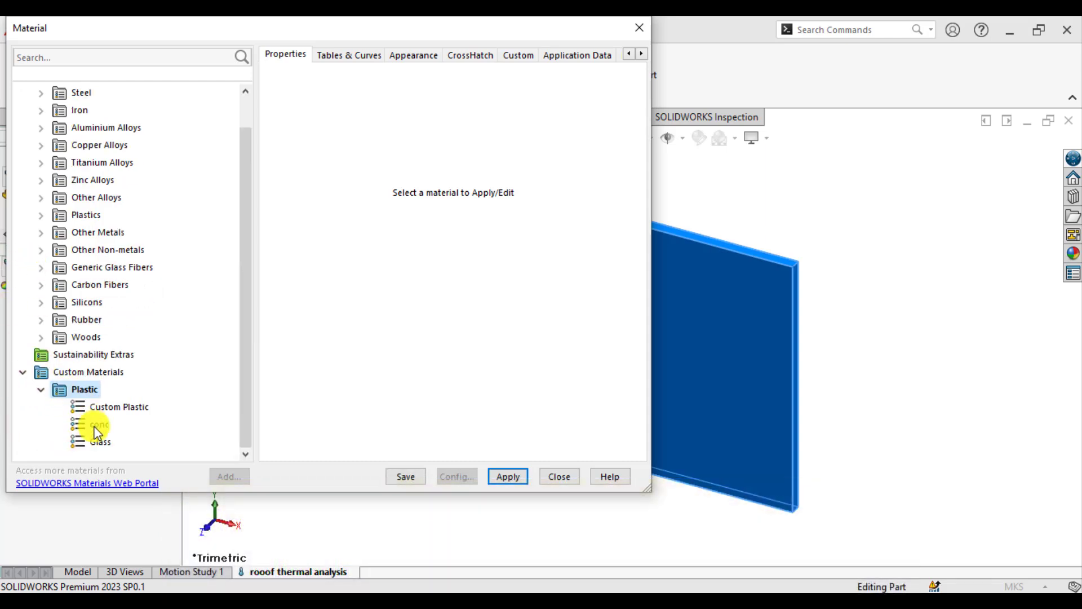
{"action": "left_click", "coordinate": [99, 444]}
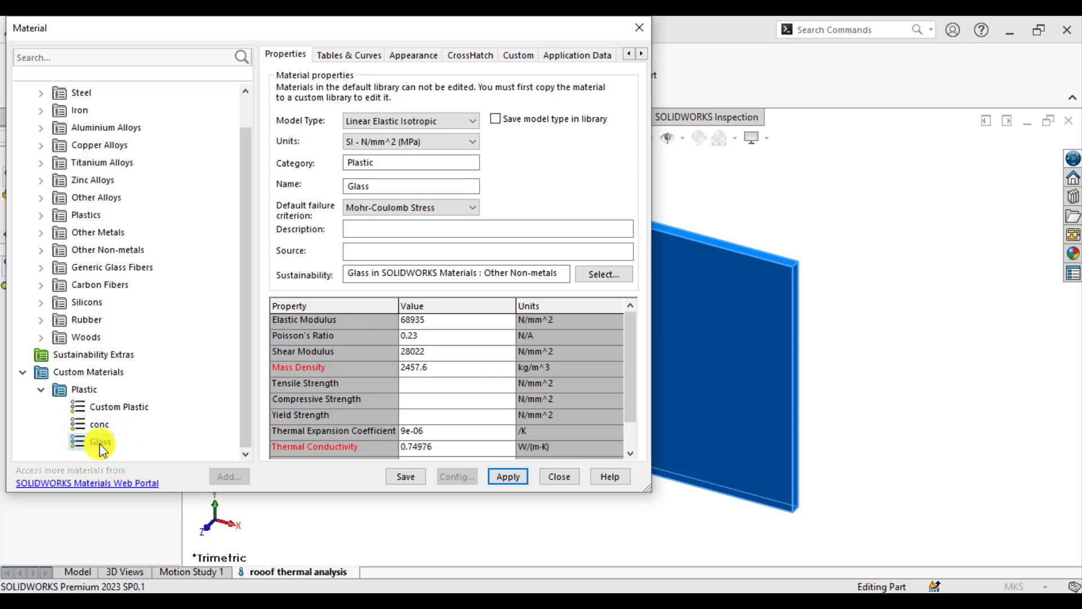
{"action": "right_click", "coordinate": [100, 444]}
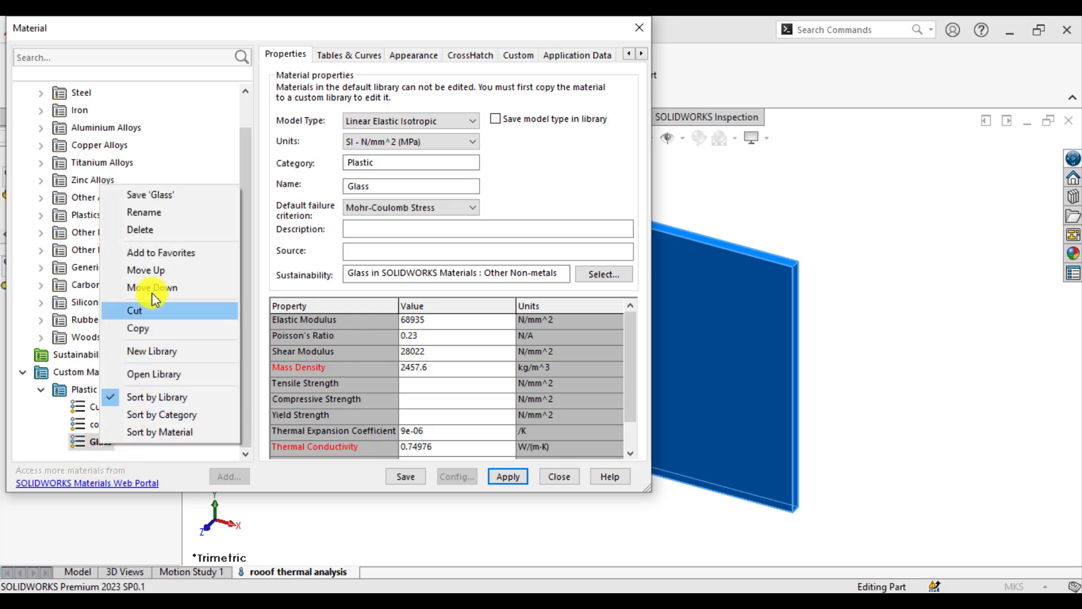
{"action": "left_click", "coordinate": [152, 213]}
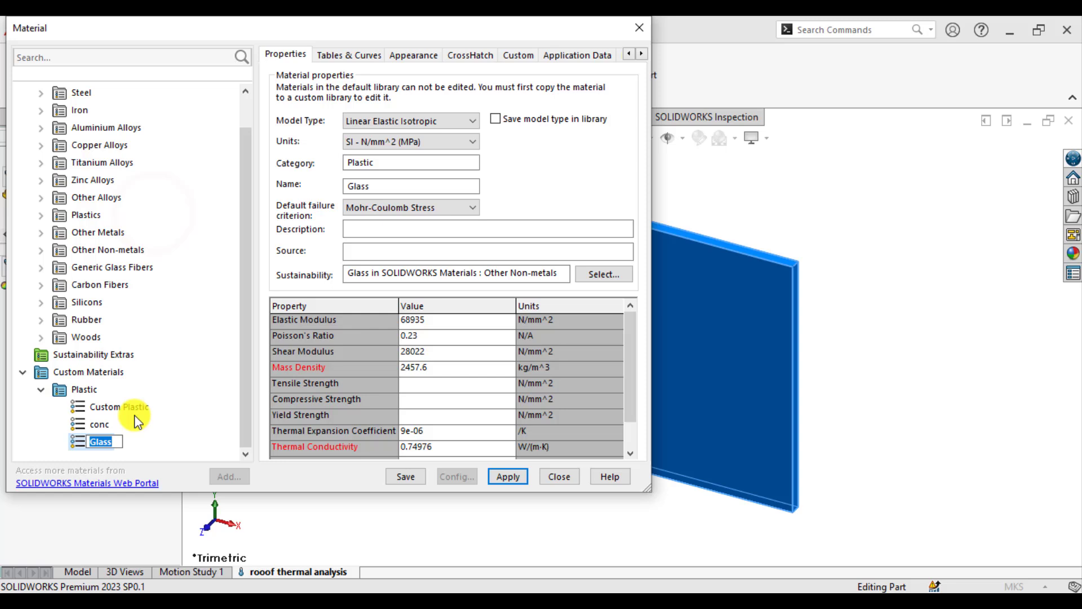
{"action": "type", "text": "crete"}
{"action": "key", "text": "Return"}
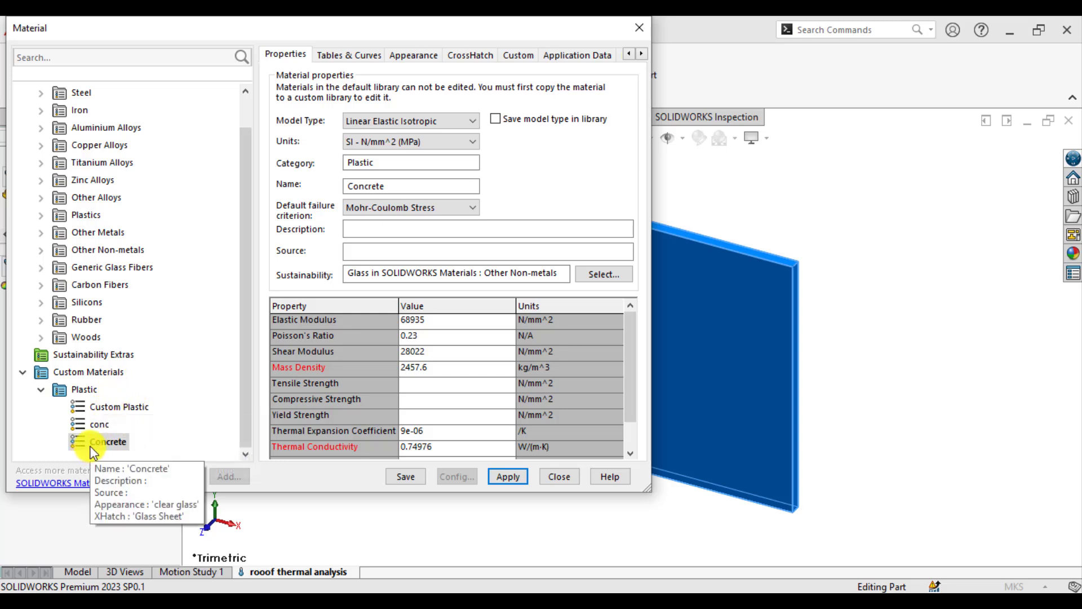
Save the Concrete material with a thermal conductivity of 0.8 W/(m·K) and apply it to Part1
{"action": "left_click", "coordinate": [438, 446]}
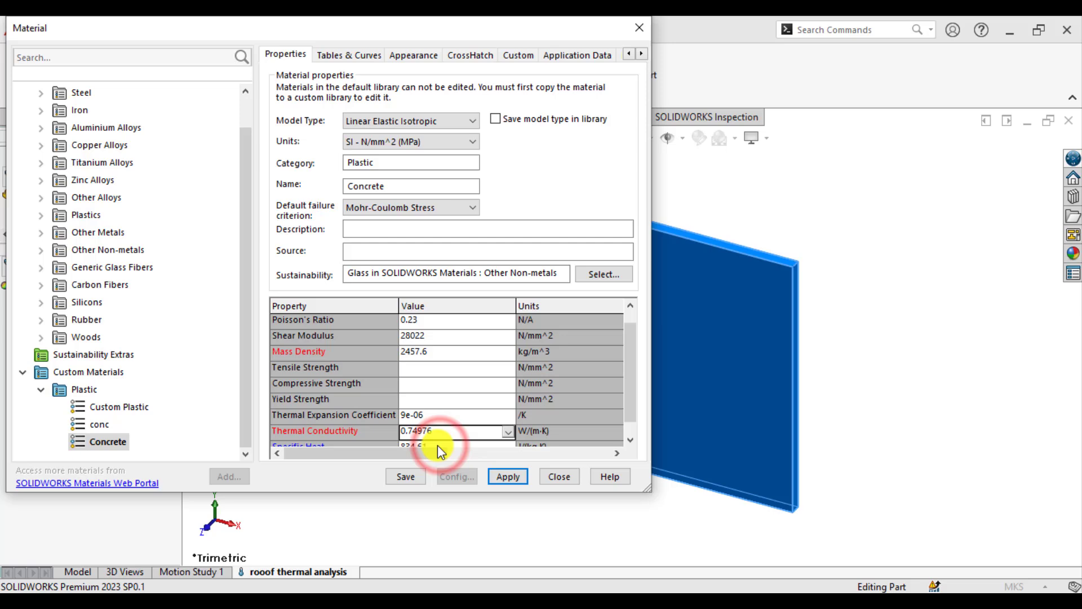
{"action": "left_click", "coordinate": [422, 435]}
{"action": "left_click_drag", "start_coordinate": [439, 431], "coordinate": [386, 430]}
{"action": "type", "text": "0.8"}
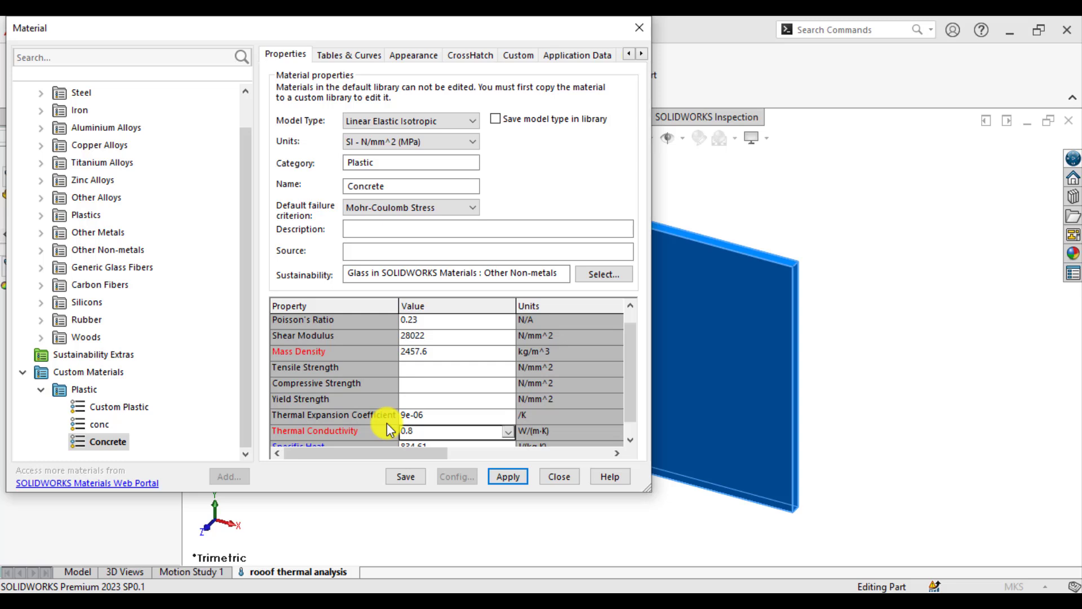
{"action": "left_click", "coordinate": [409, 477]}
{"action": "left_click", "coordinate": [410, 479]}
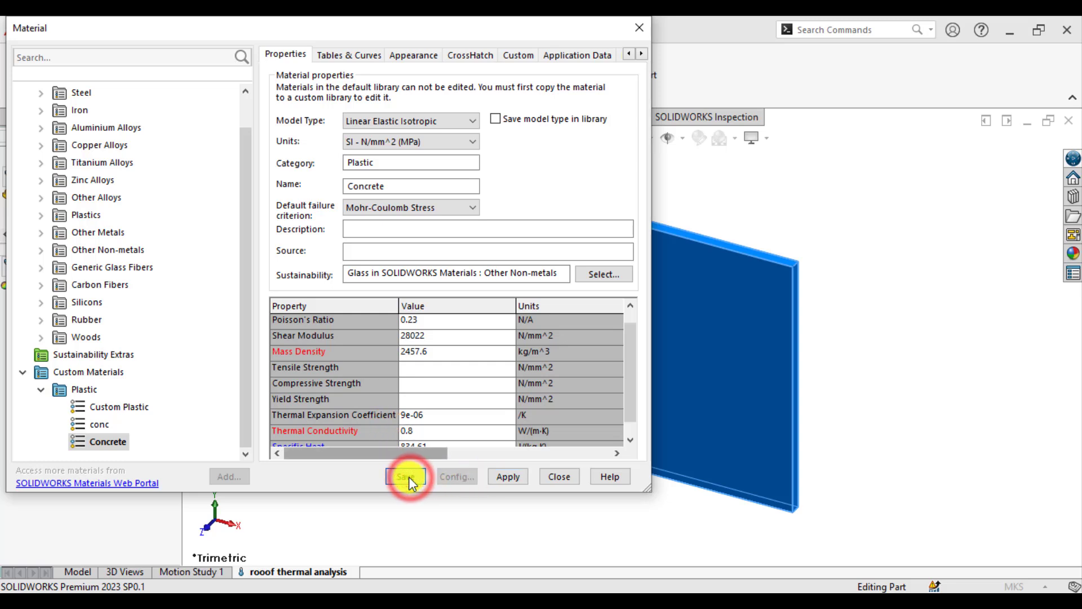
{"action": "left_click", "coordinate": [507, 477]}
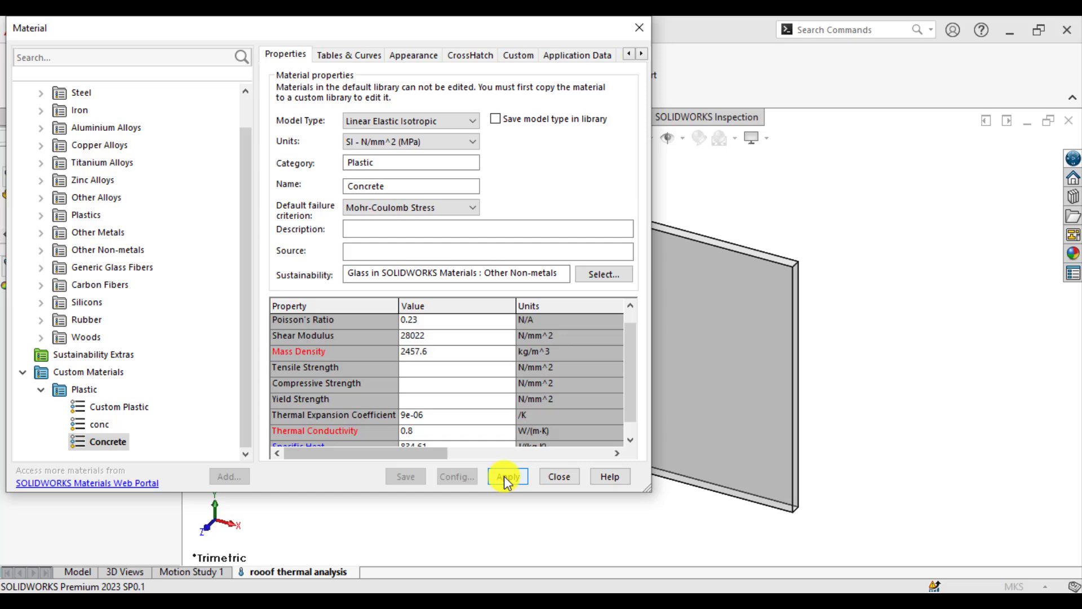
{"action": "left_click", "coordinate": [559, 479]}
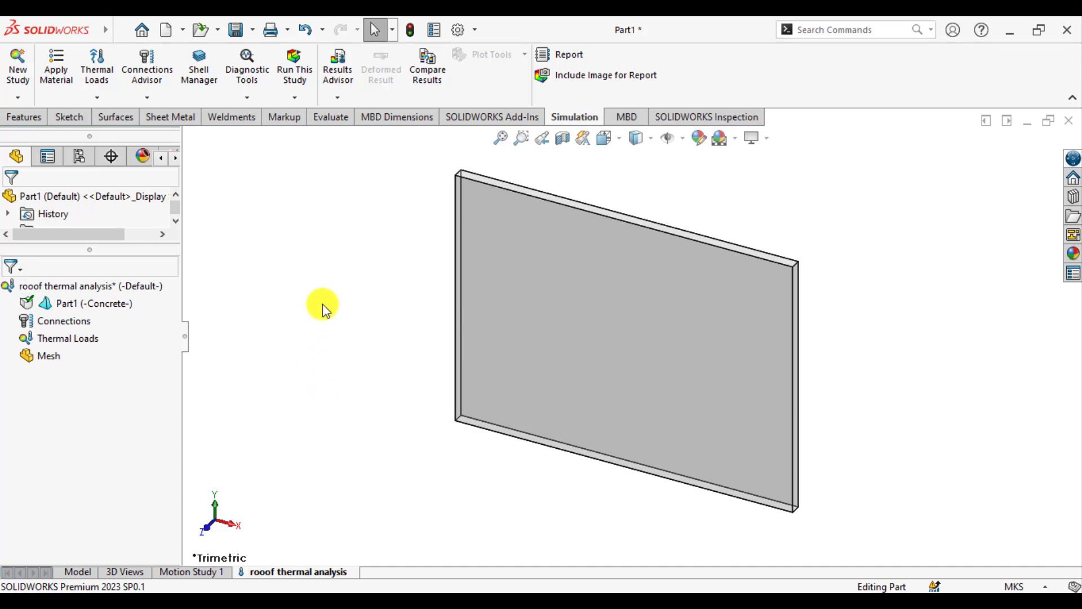
With the slab oriented flat, apply a temperature load of 4 °C to its large upper face
{"action": "middle_click_drag", "start_coordinate": [295, 316], "coordinate": [664, 357]}
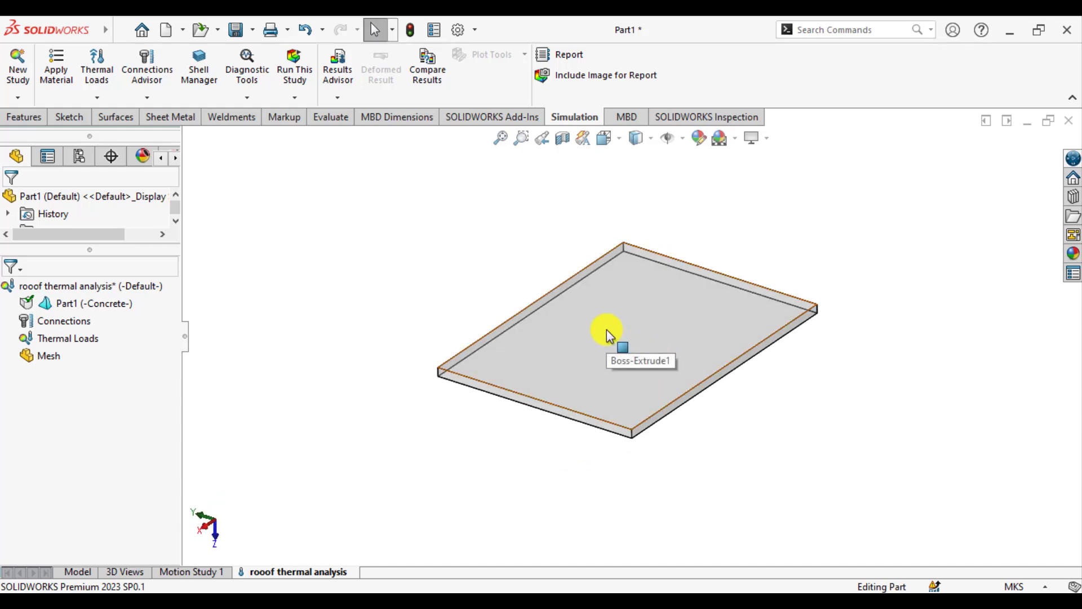
{"action": "middle_click_drag", "start_coordinate": [525, 468], "coordinate": [560, 370]}
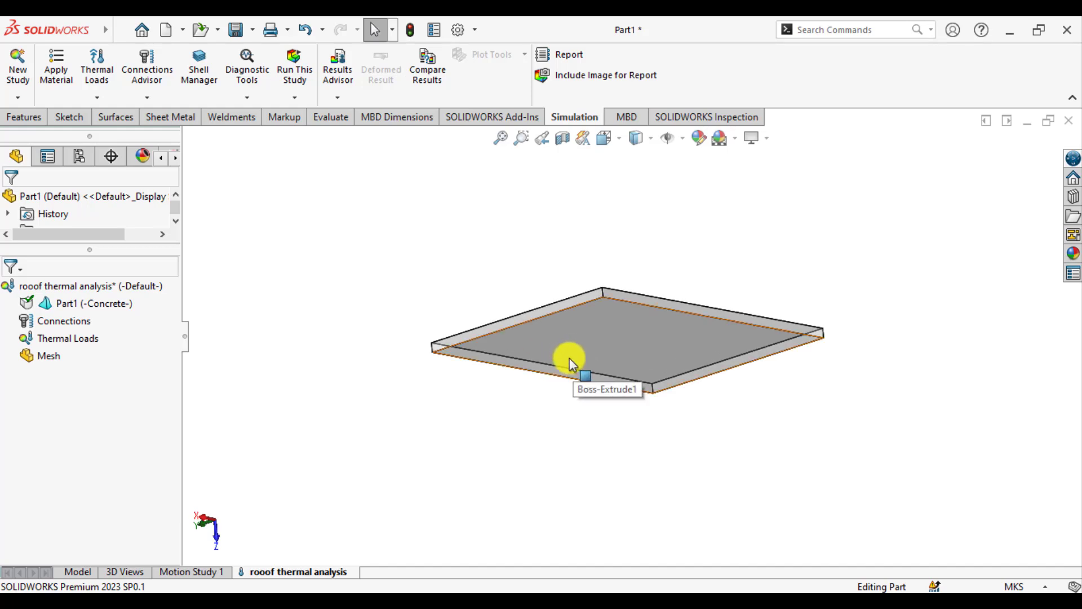
{"action": "middle_click_drag", "start_coordinate": [464, 367], "coordinate": [483, 444]}
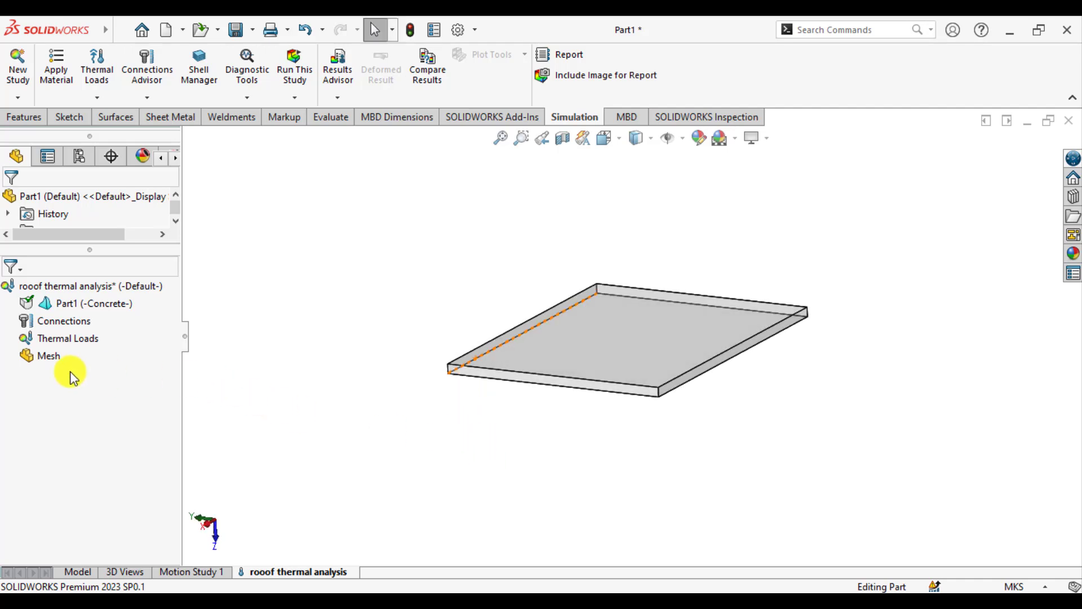
{"action": "right_click", "coordinate": [60, 345]}
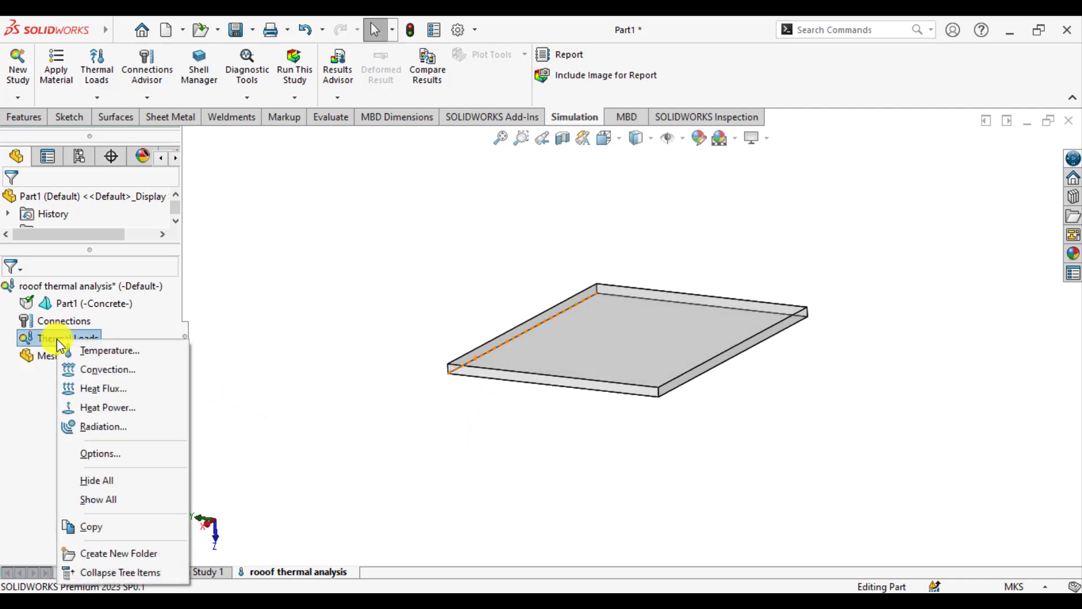
{"action": "left_click", "coordinate": [93, 350]}
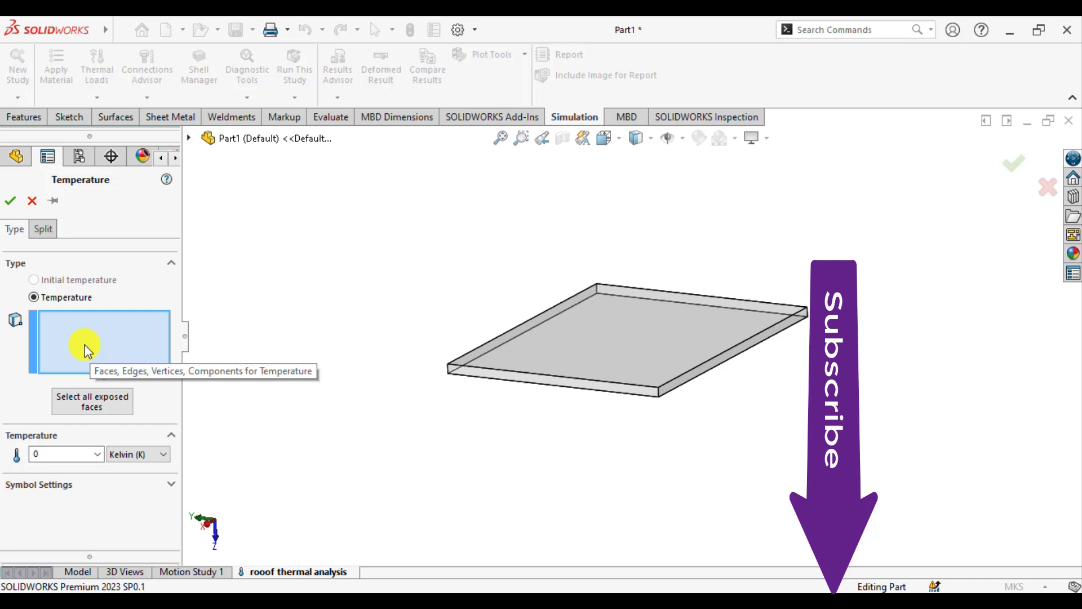
{"action": "left_click", "coordinate": [622, 361]}
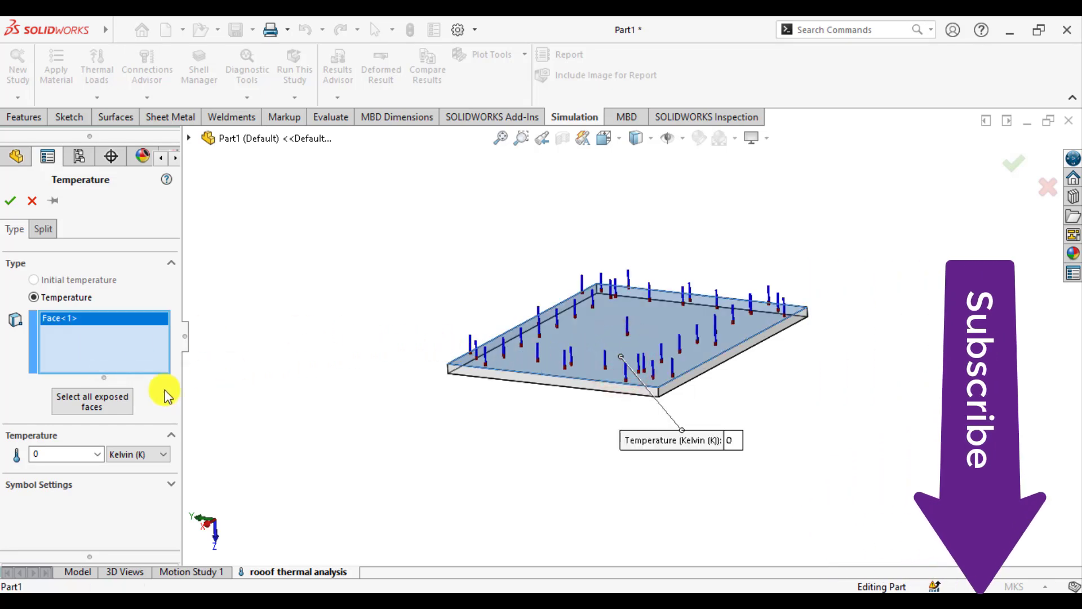
{"action": "left_click", "coordinate": [128, 454]}
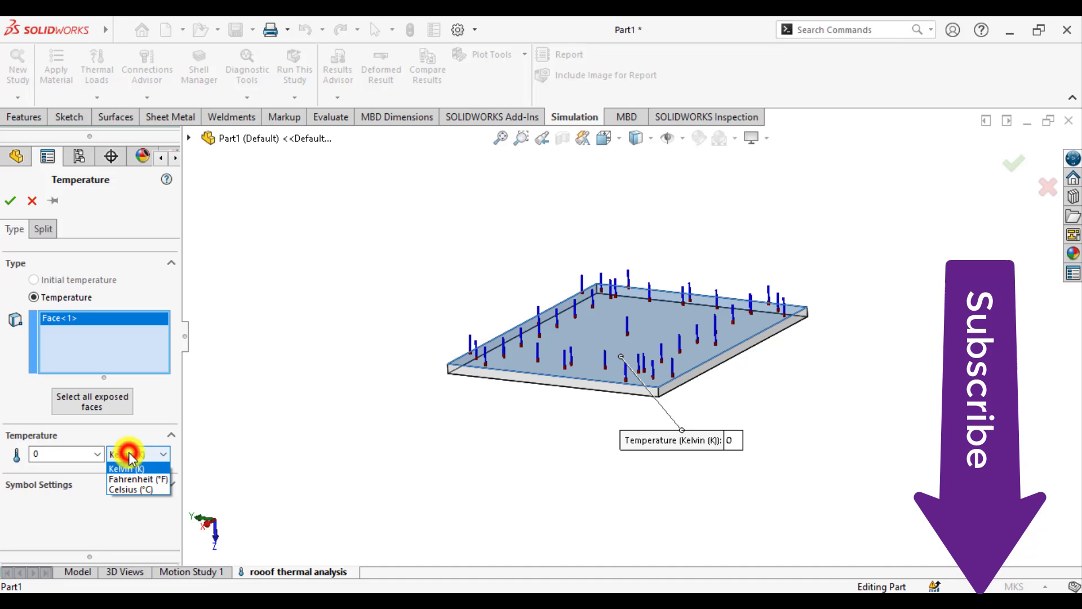
{"action": "left_click", "coordinate": [125, 488]}
{"action": "double_click", "coordinate": [61, 452]}
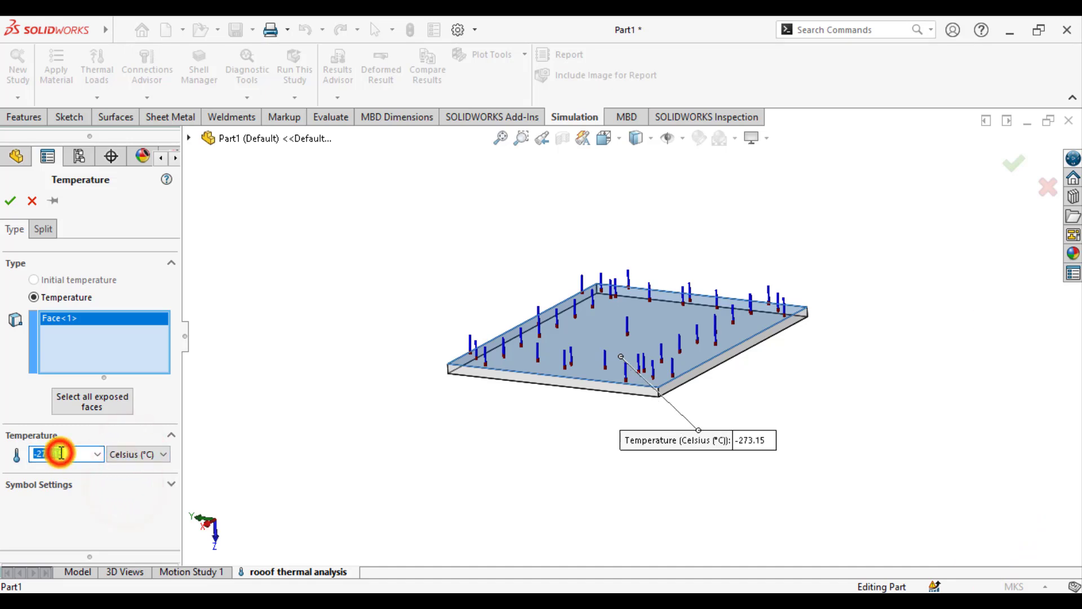
{"action": "type", "text": "4"}
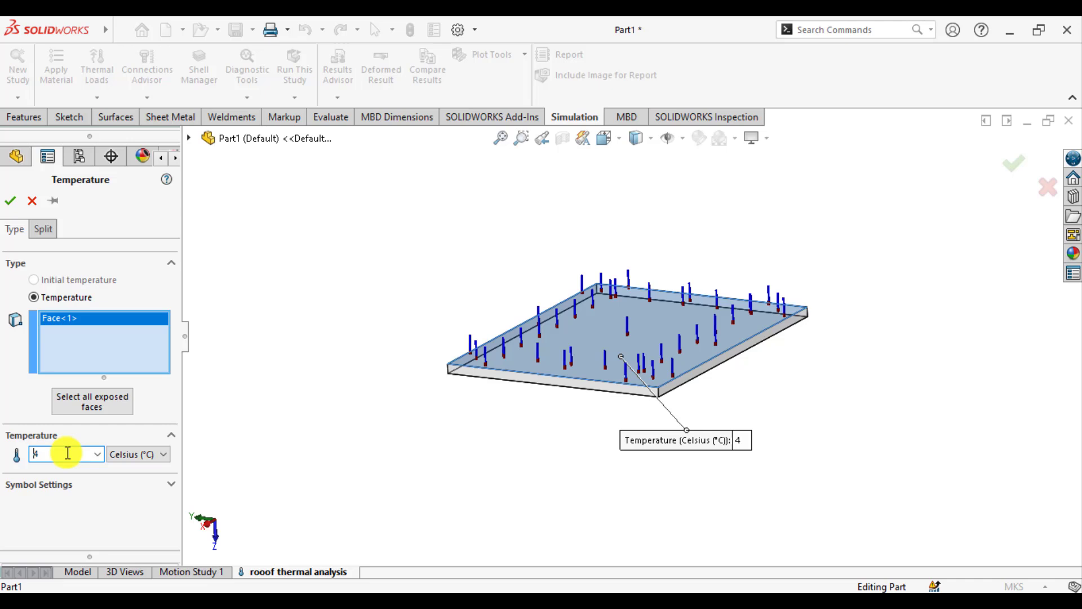
{"action": "left_click", "coordinate": [9, 202]}
Apply a second temperature load of 15 °C to the slab's large lower face
{"action": "right_click", "coordinate": [35, 341]}
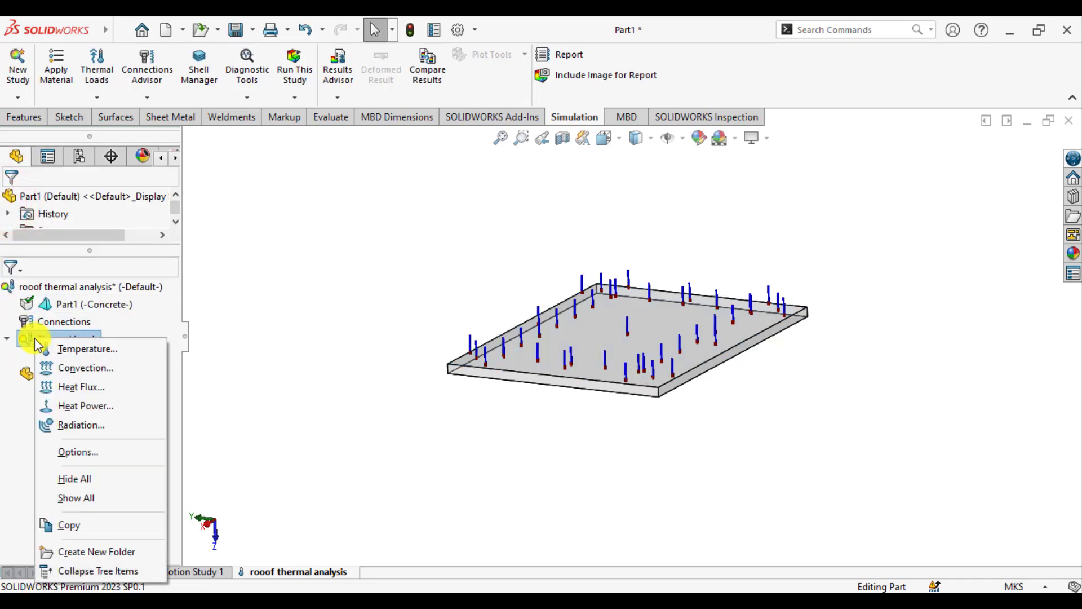
{"action": "left_click", "coordinate": [62, 350]}
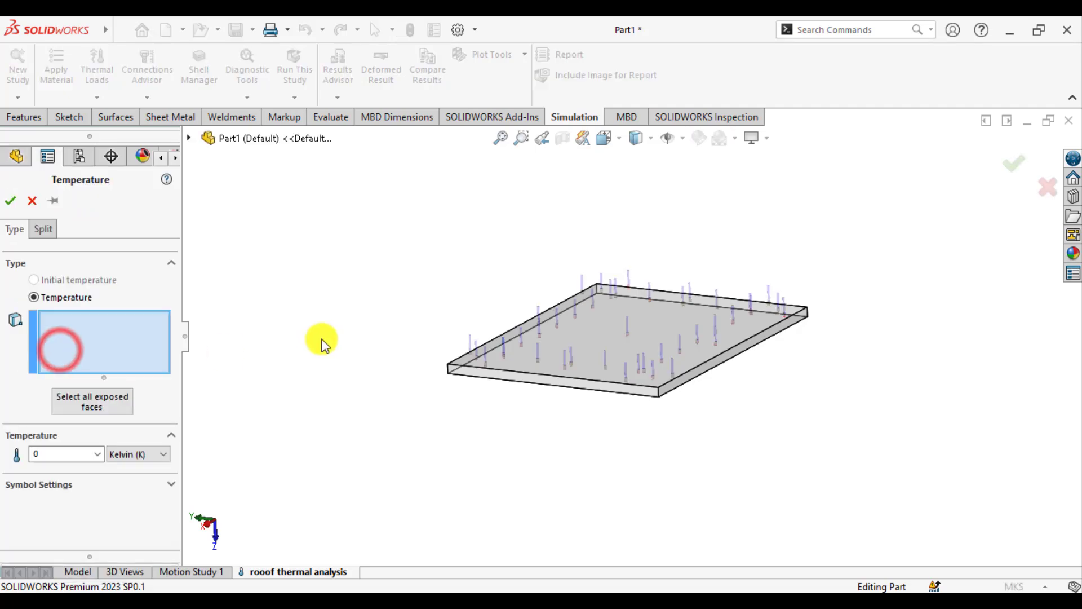
{"action": "middle_click_drag", "start_coordinate": [403, 402], "coordinate": [403, 309]}
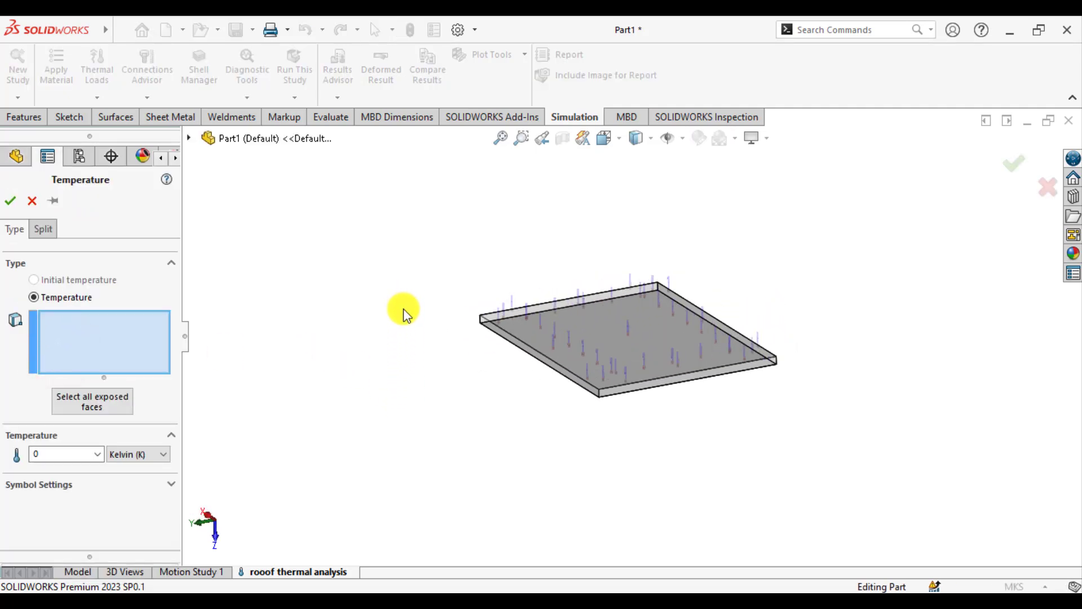
{"action": "left_click", "coordinate": [596, 349]}
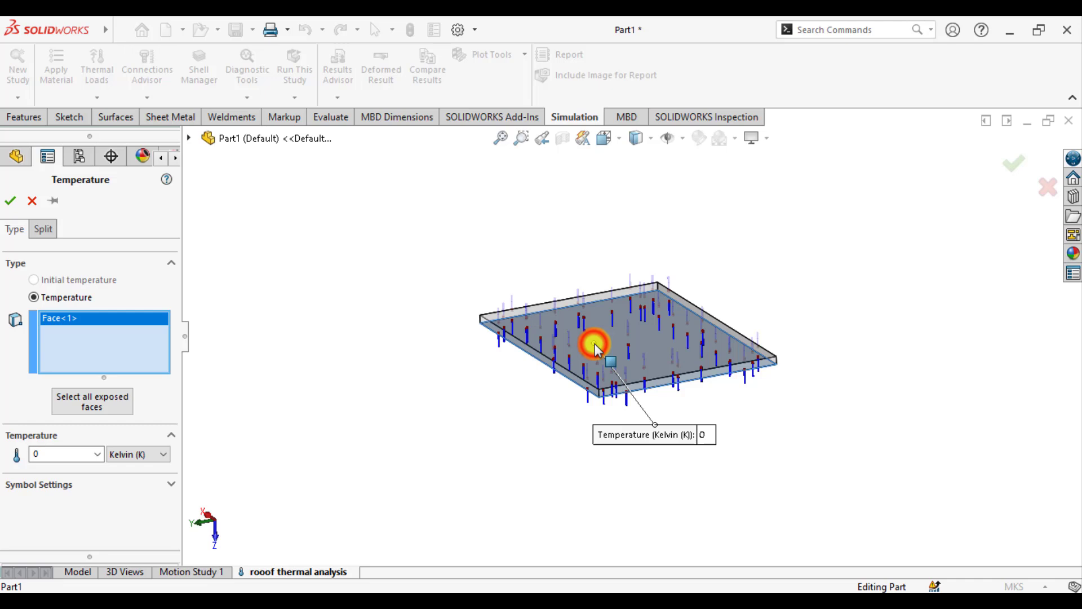
{"action": "left_click", "coordinate": [115, 451]}
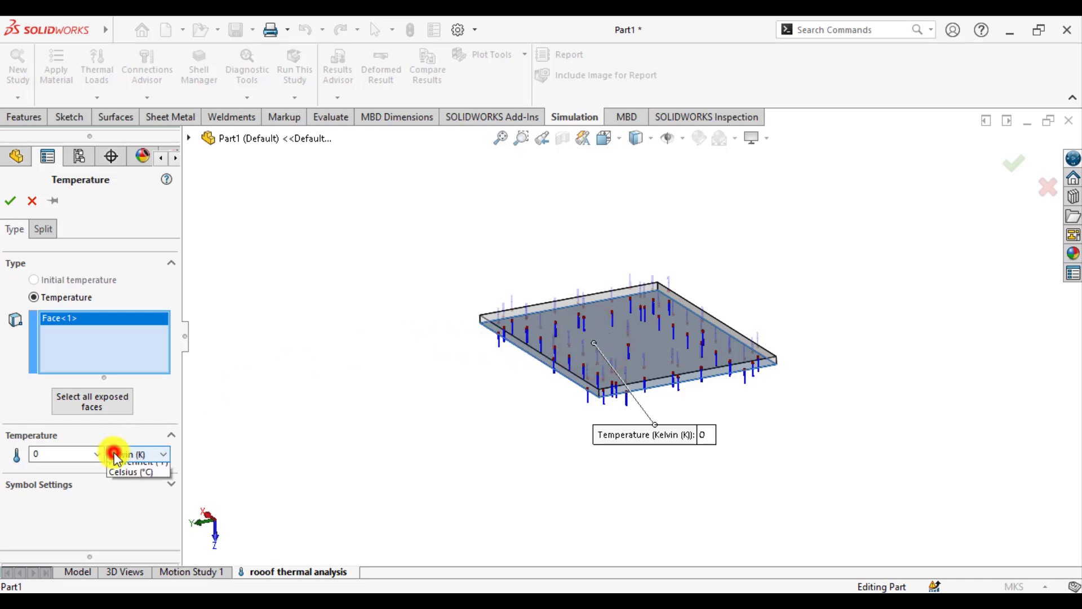
{"action": "left_click", "coordinate": [125, 490]}
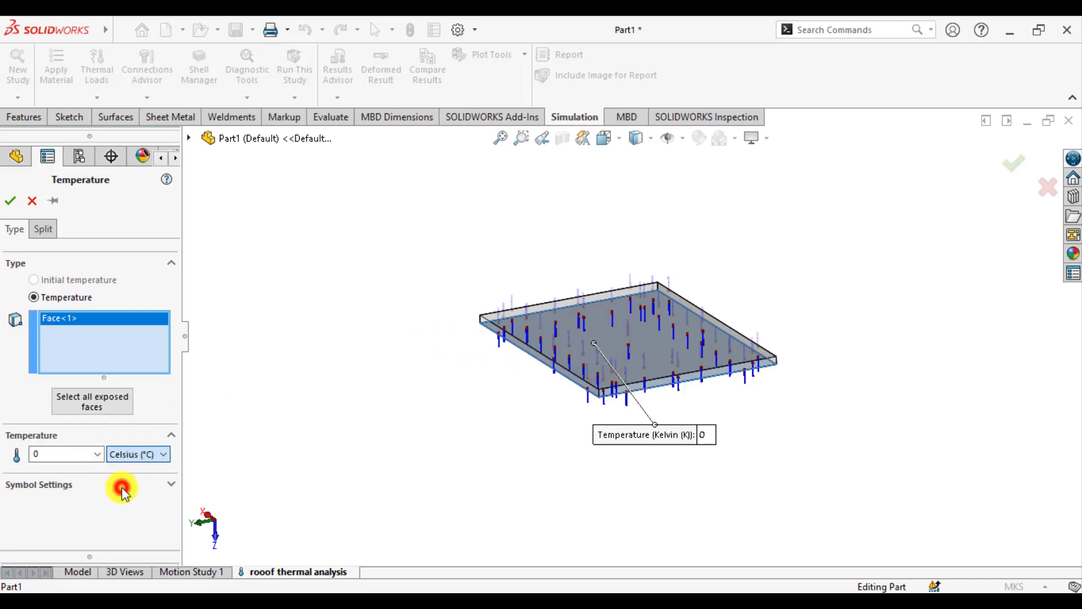
{"action": "double_click", "coordinate": [74, 453]}
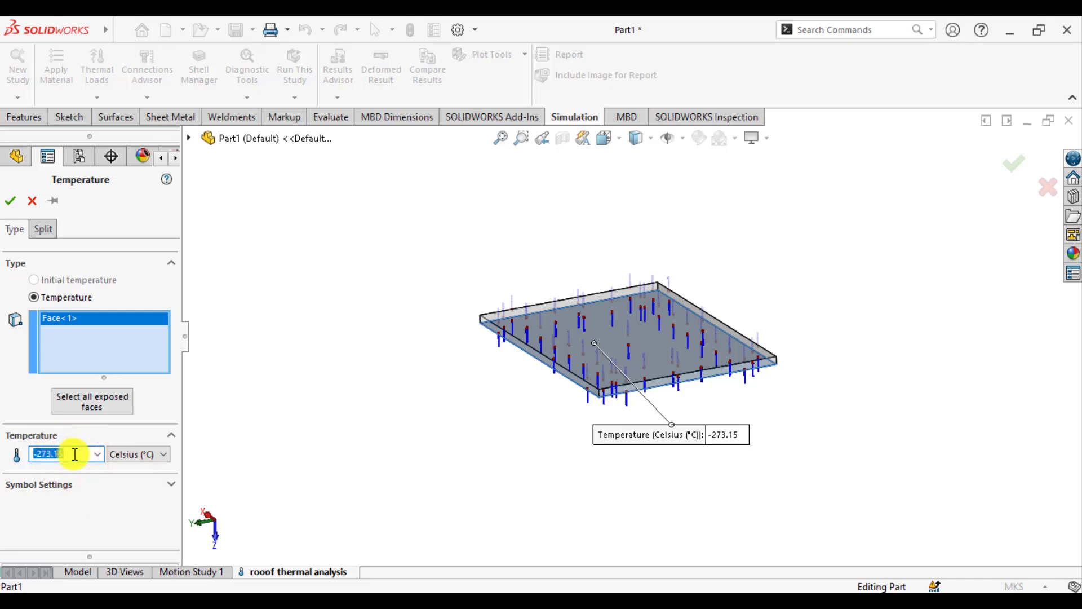
{"action": "type", "text": "15"}
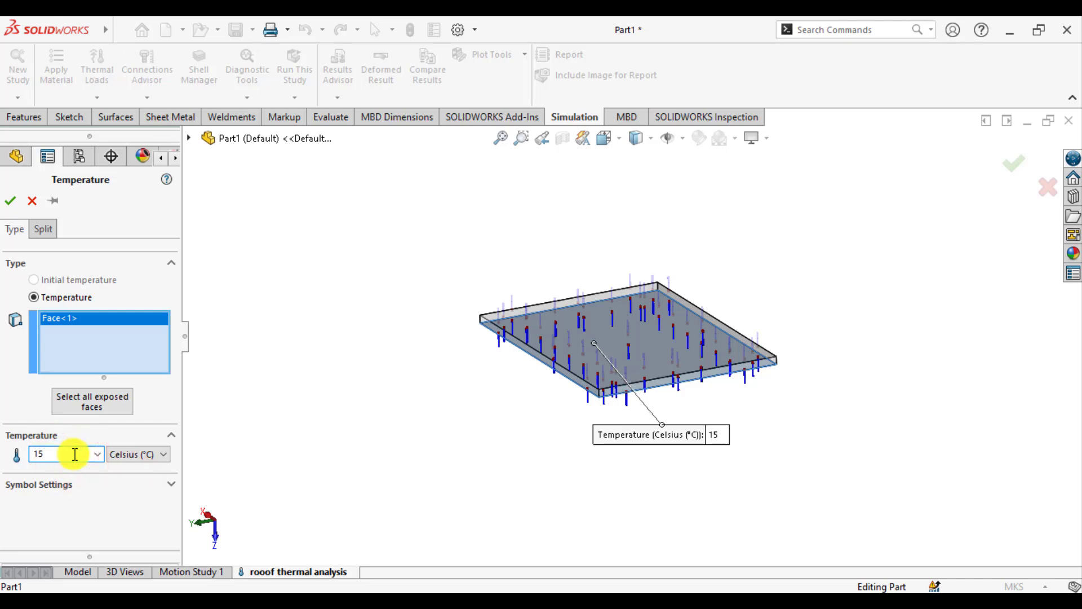
{"action": "left_click", "coordinate": [8, 203]}
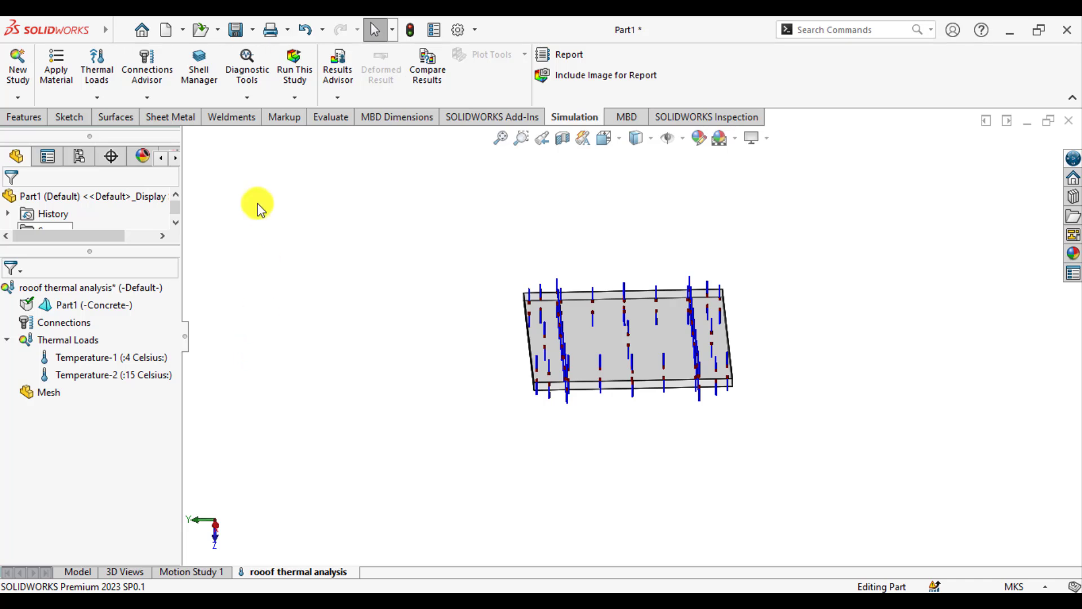
Run the roof thermal analysis study to produce the slab's temperature plot
{"action": "left_click", "coordinate": [296, 68]}
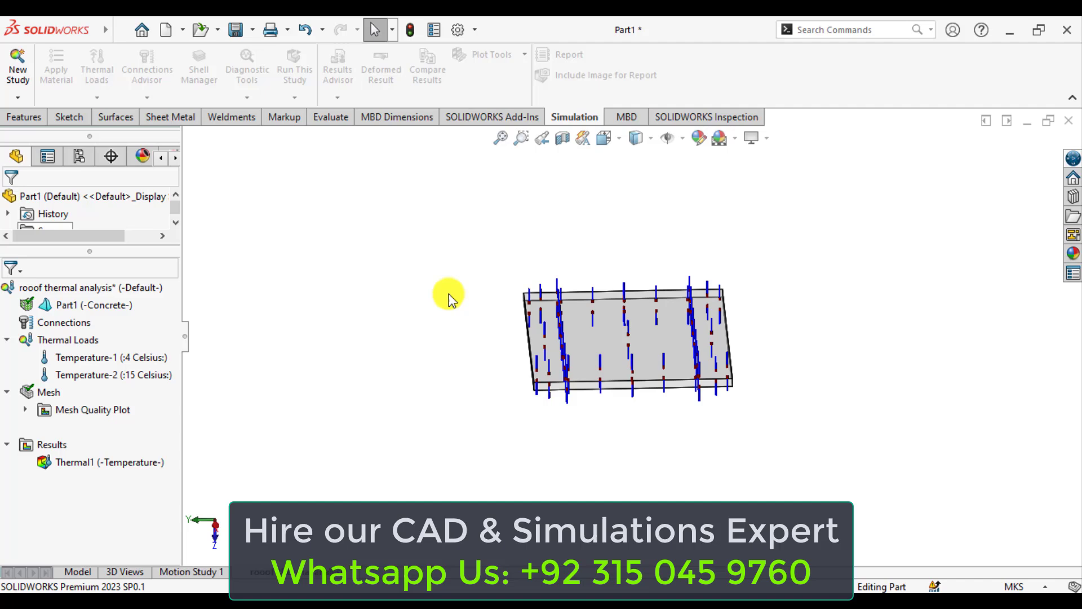
{"action": "middle_click_drag", "start_coordinate": [523, 395], "coordinate": [500, 428]}
{"action": "scroll", "coordinate": [670, 353], "scroll_direction": "down", "scroll_amount": 3}
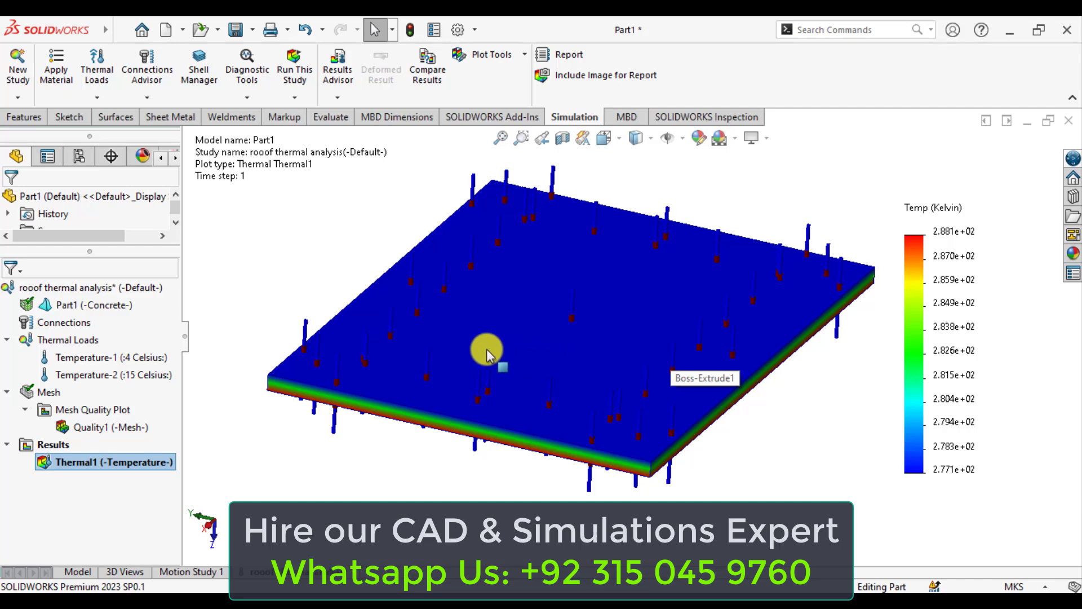
Edit the Thermal1 temperature plot definition so that it displays in Celsius
{"action": "right_click", "coordinate": [96, 463]}
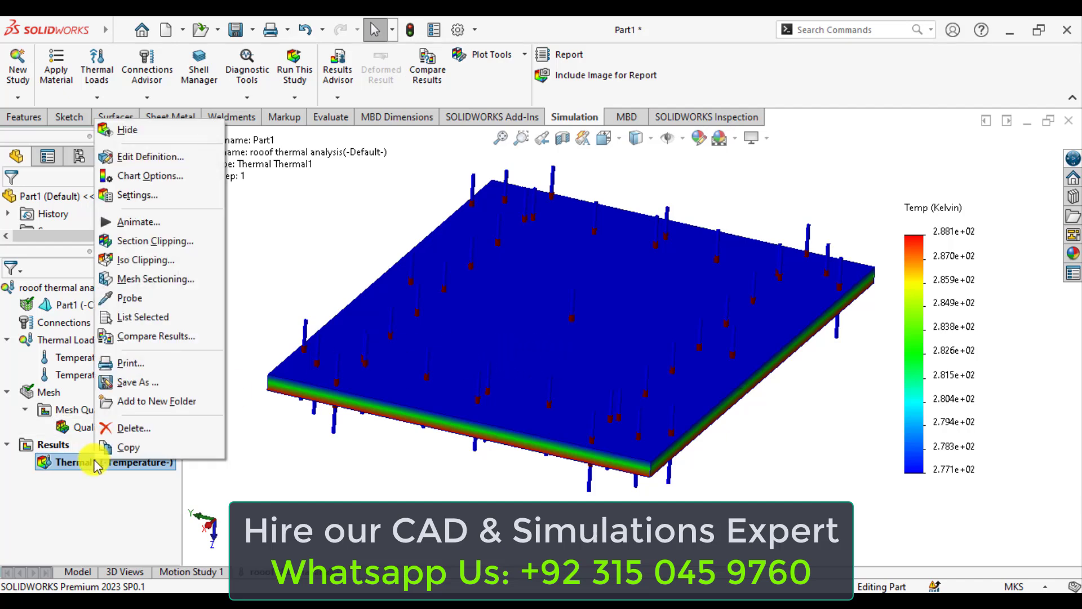
{"action": "left_click", "coordinate": [137, 158]}
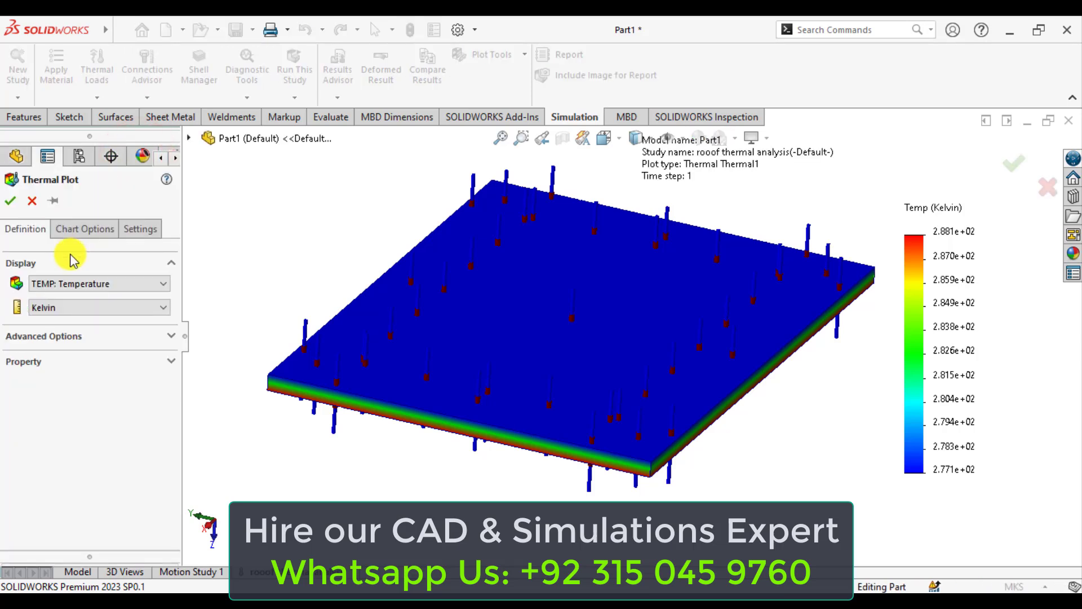
{"action": "left_click", "coordinate": [72, 307]}
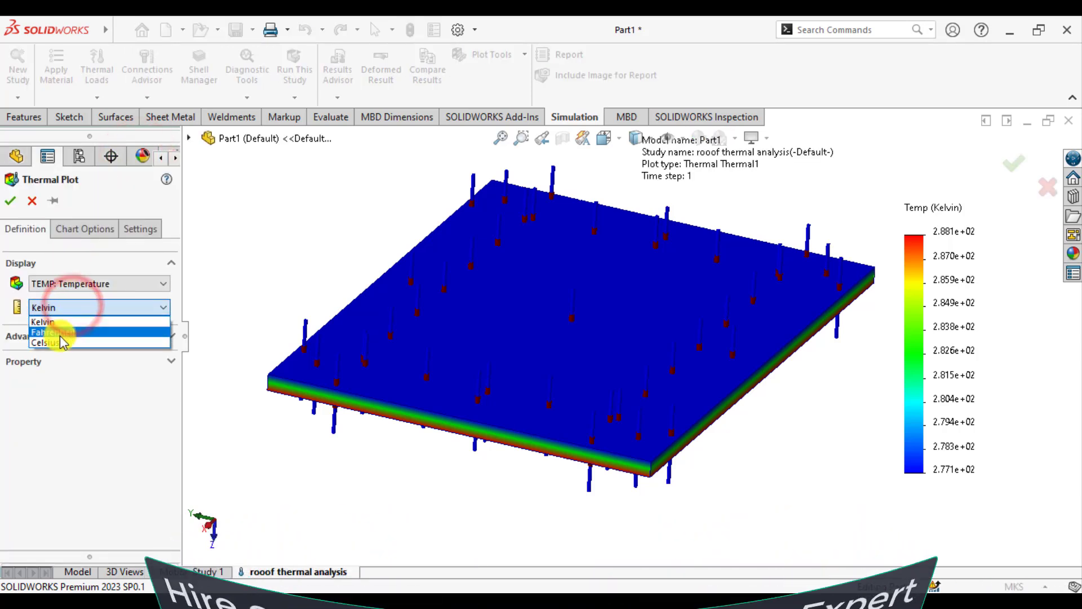
{"action": "left_click", "coordinate": [60, 343]}
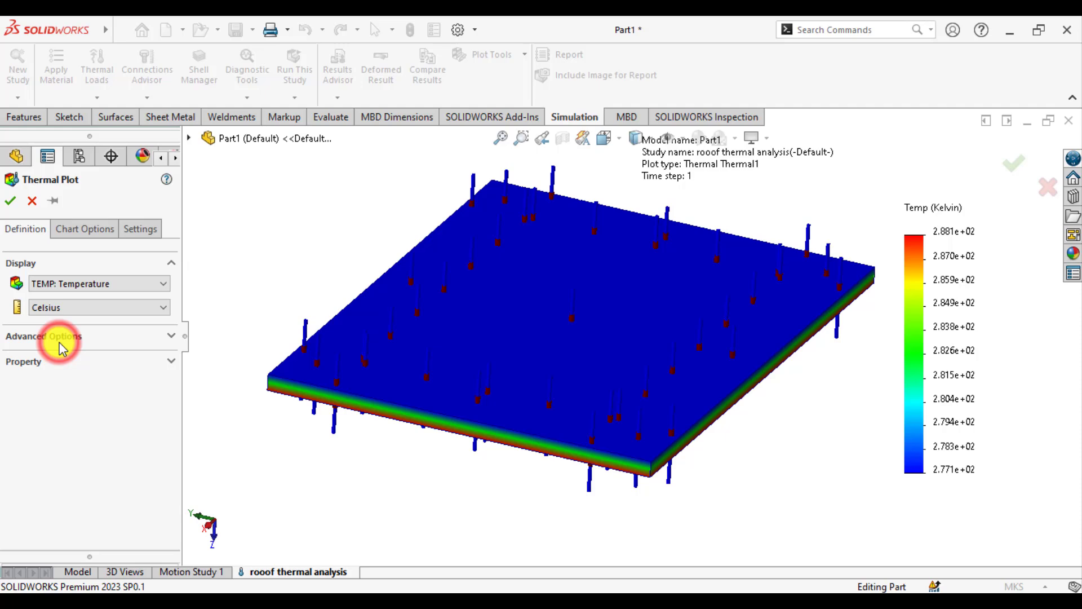
{"action": "left_click", "coordinate": [14, 203]}
Probe the temperature plot on selected entities, using the short vertical edge at the slab's corner
{"action": "middle_click_drag", "start_coordinate": [309, 441], "coordinate": [307, 311]}
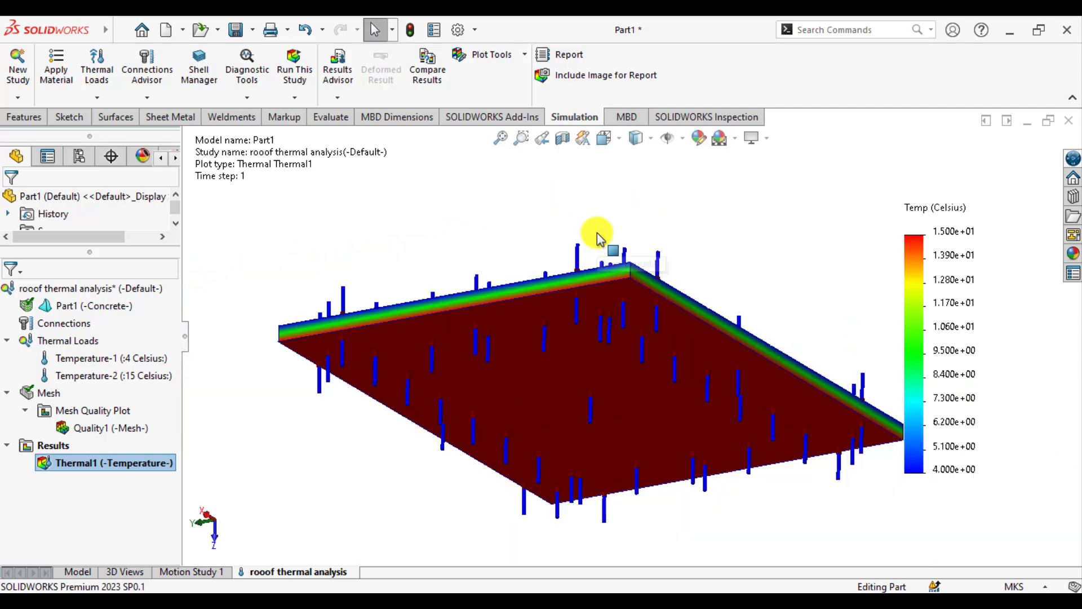
{"action": "scroll", "coordinate": [570, 304], "scroll_direction": "down", "scroll_amount": 3}
{"action": "scroll", "coordinate": [569, 304], "scroll_direction": "down", "scroll_amount": 2}
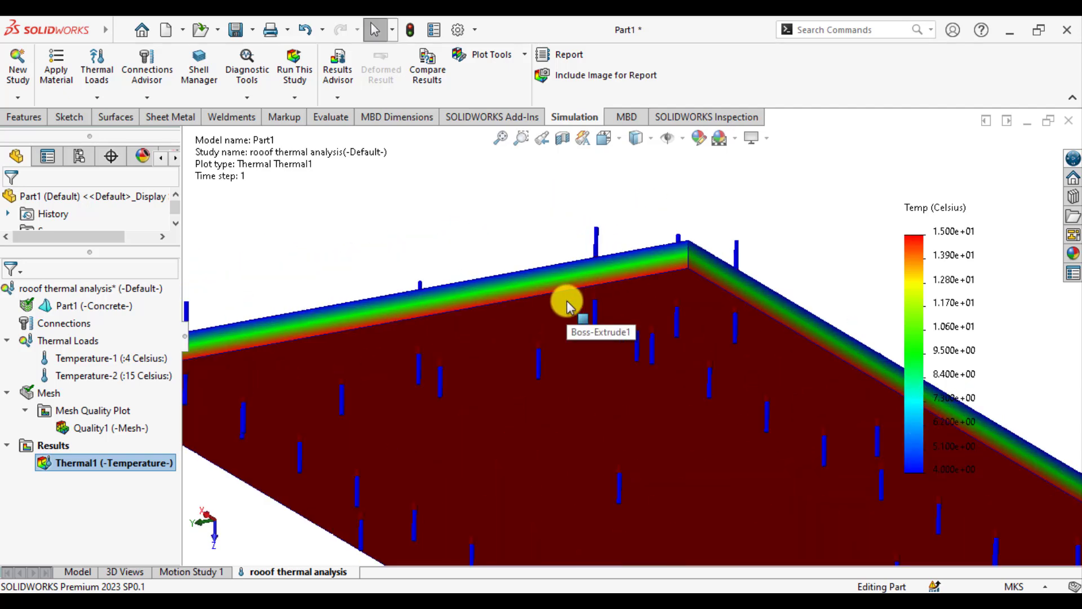
{"action": "scroll", "coordinate": [667, 269], "scroll_direction": "down", "scroll_amount": 2}
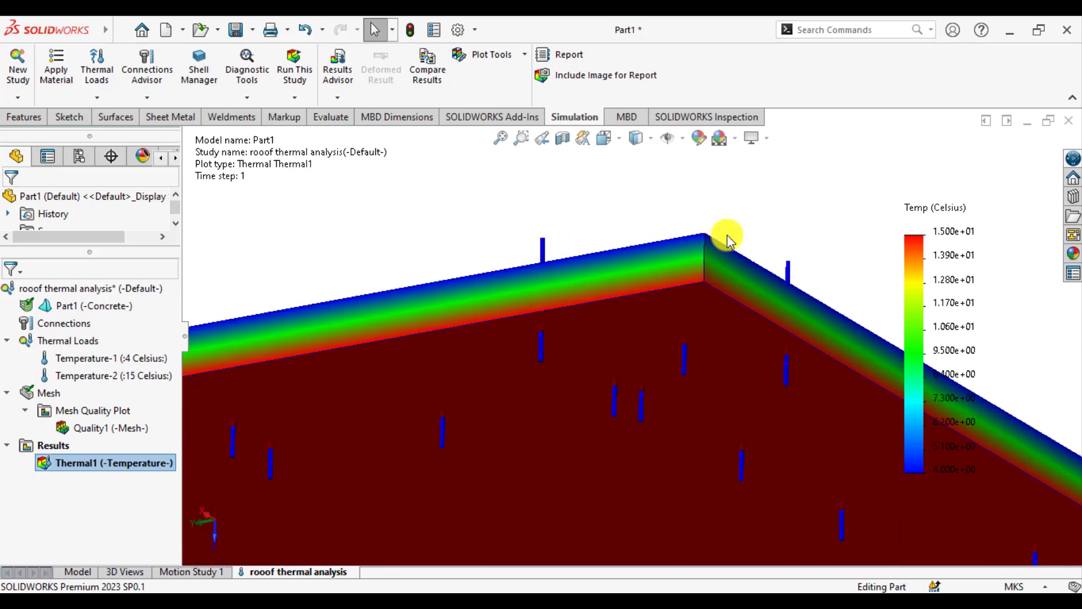
{"action": "scroll", "coordinate": [723, 238], "scroll_direction": "down", "scroll_amount": 2}
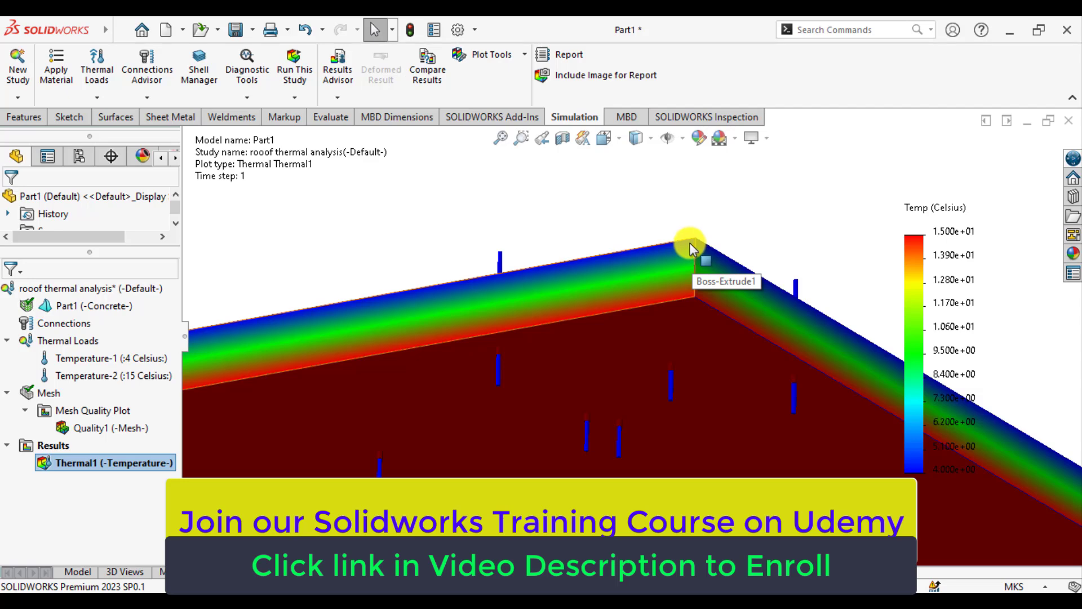
{"action": "right_click", "coordinate": [85, 467]}
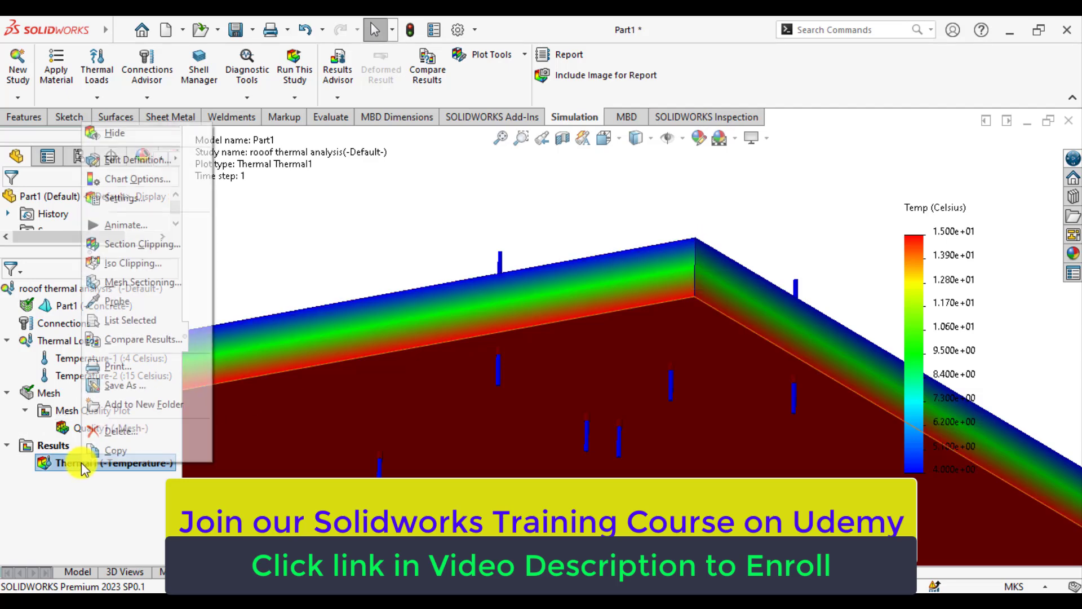
{"action": "left_click", "coordinate": [113, 302]}
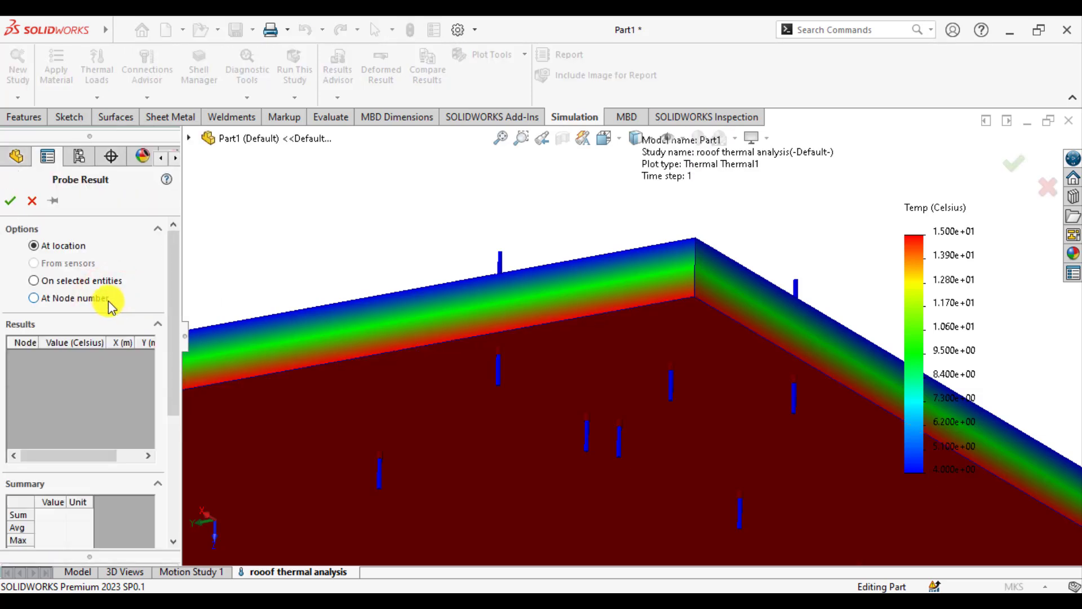
{"action": "left_click", "coordinate": [34, 280]}
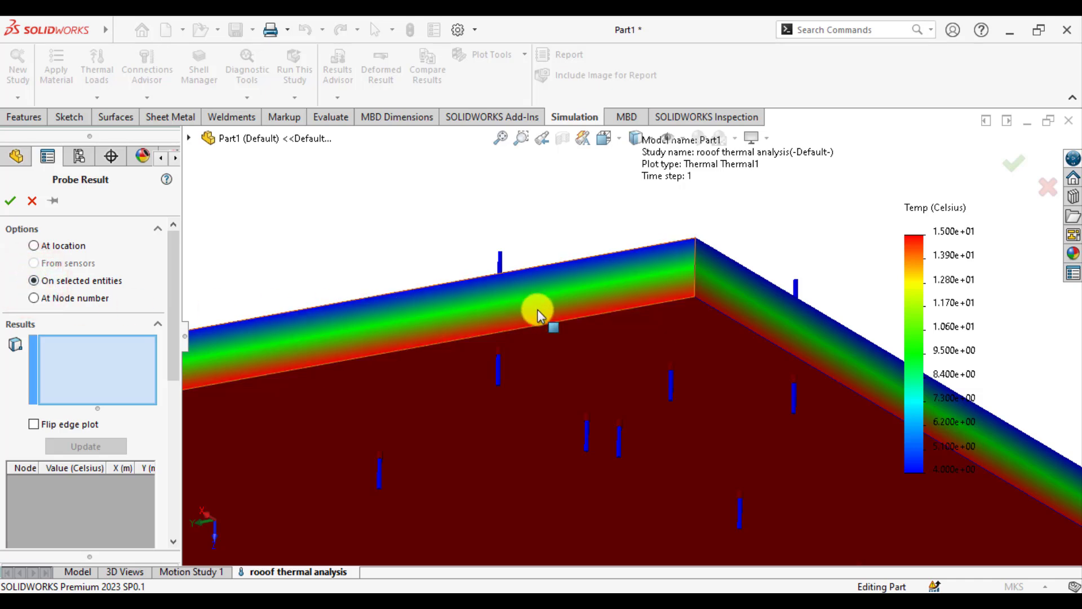
{"action": "left_click", "coordinate": [693, 279]}
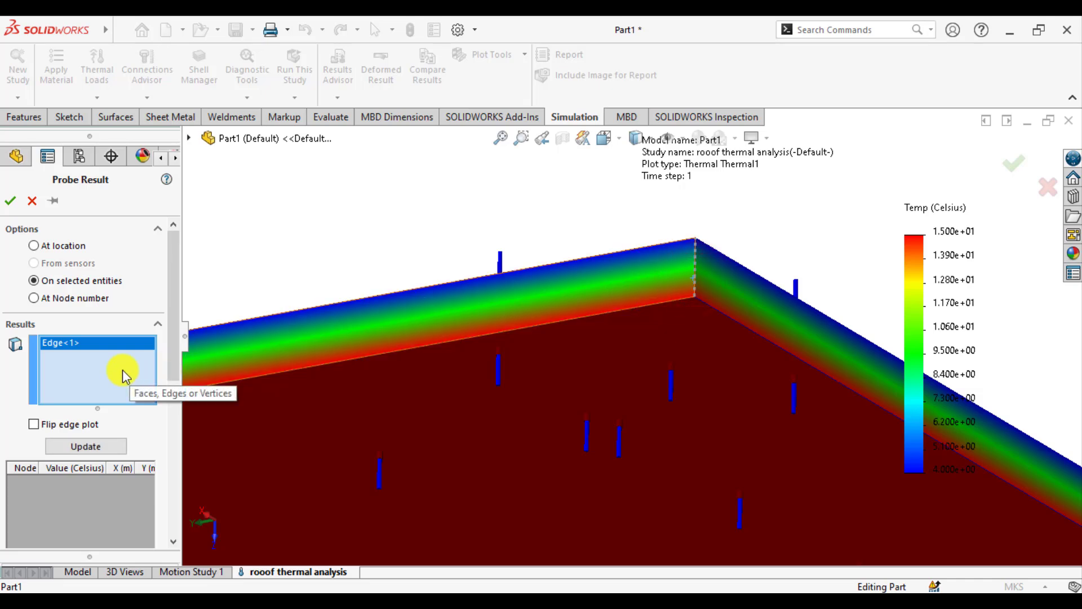
{"action": "left_click", "coordinate": [87, 446]}
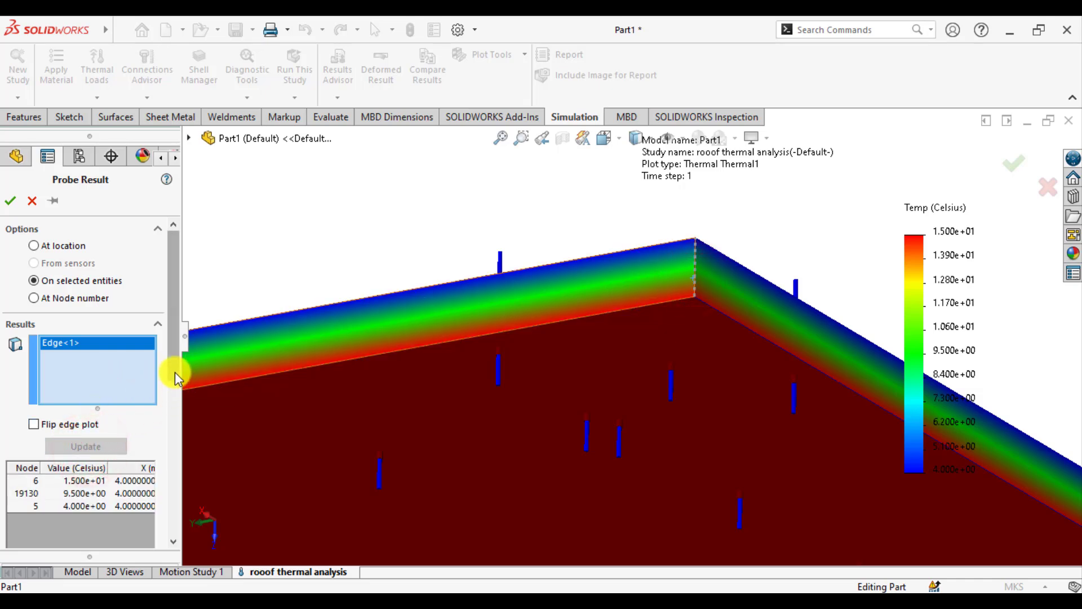
Graph the probed temperatures through the slab's thickness, then close the graph and finish probing
{"action": "left_click_drag", "start_coordinate": [175, 371], "coordinate": [174, 505]}
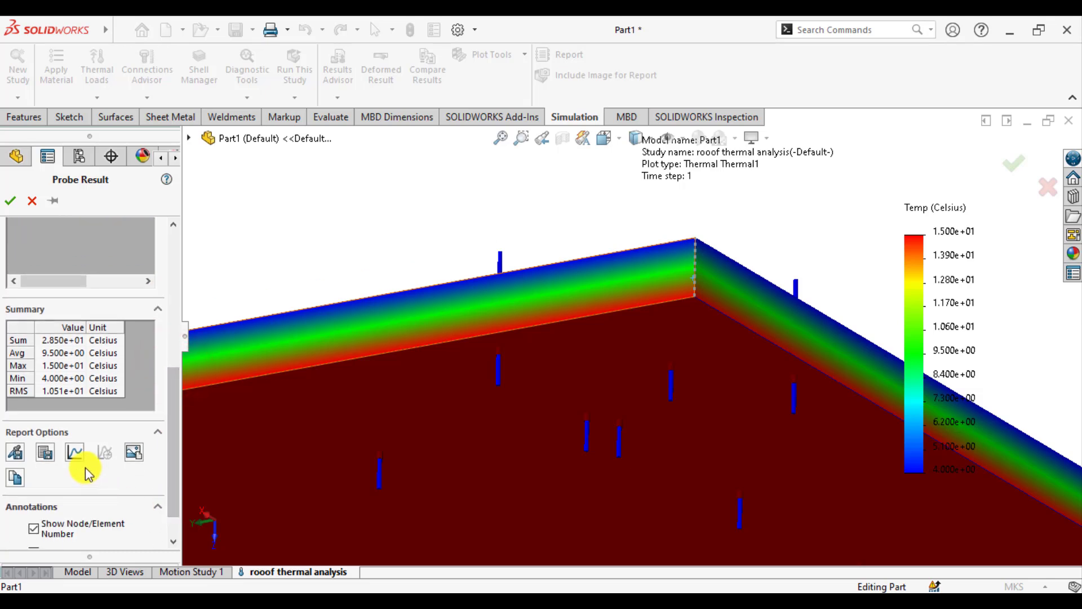
{"action": "left_click", "coordinate": [74, 452]}
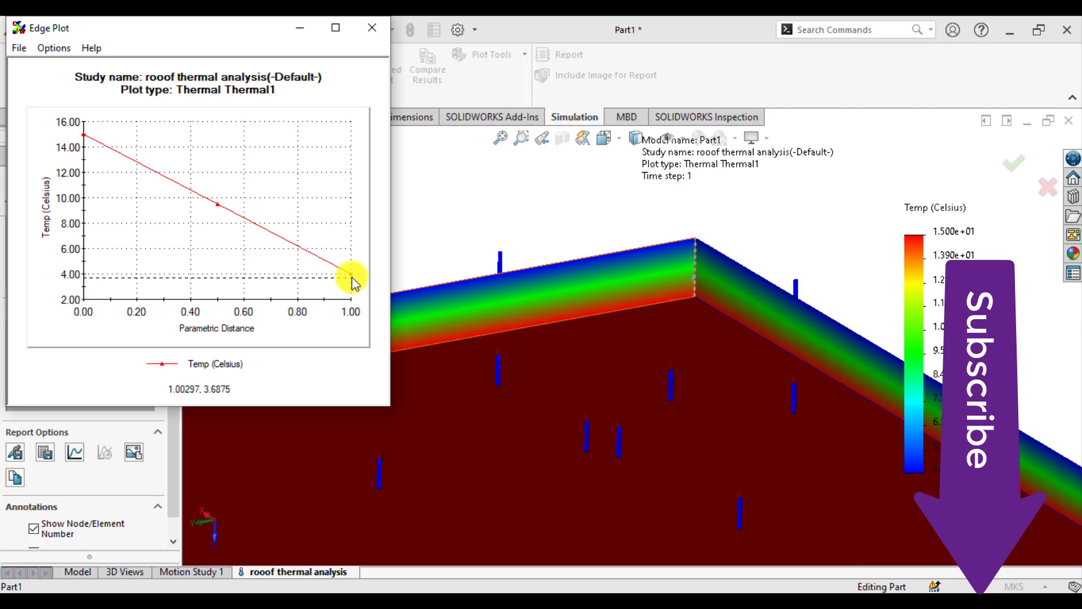
{"action": "left_click", "coordinate": [371, 28]}
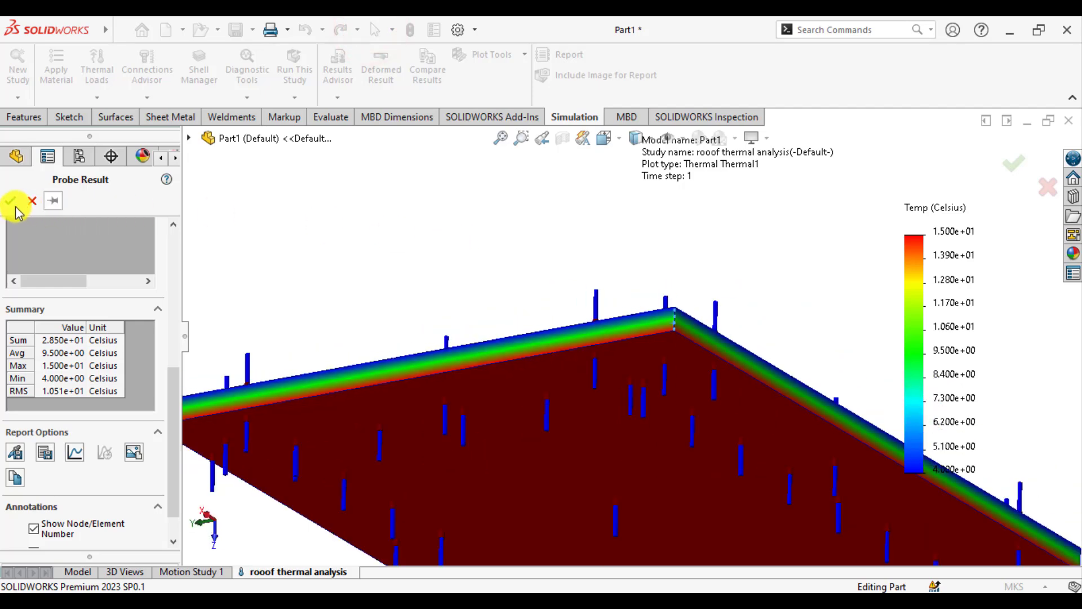
{"action": "left_click", "coordinate": [10, 201]}
List the heat power results, review the entire-model summary, and calculate the values for the slab's large upper face
{"action": "key", "text": "f"}
{"action": "middle_click_drag", "start_coordinate": [382, 241], "coordinate": [418, 307]}
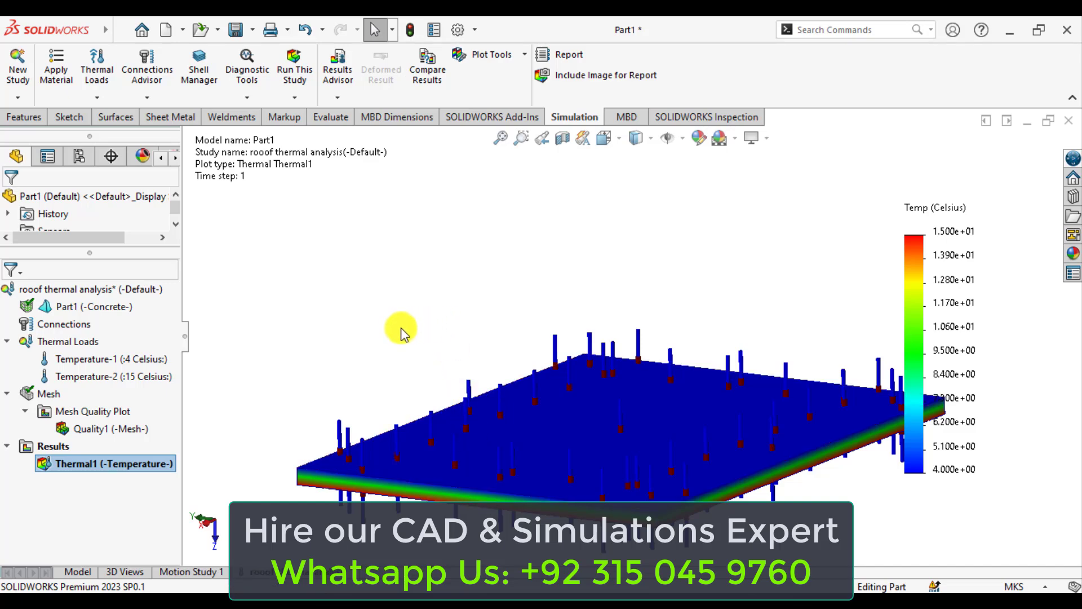
{"action": "right_click", "coordinate": [53, 448]}
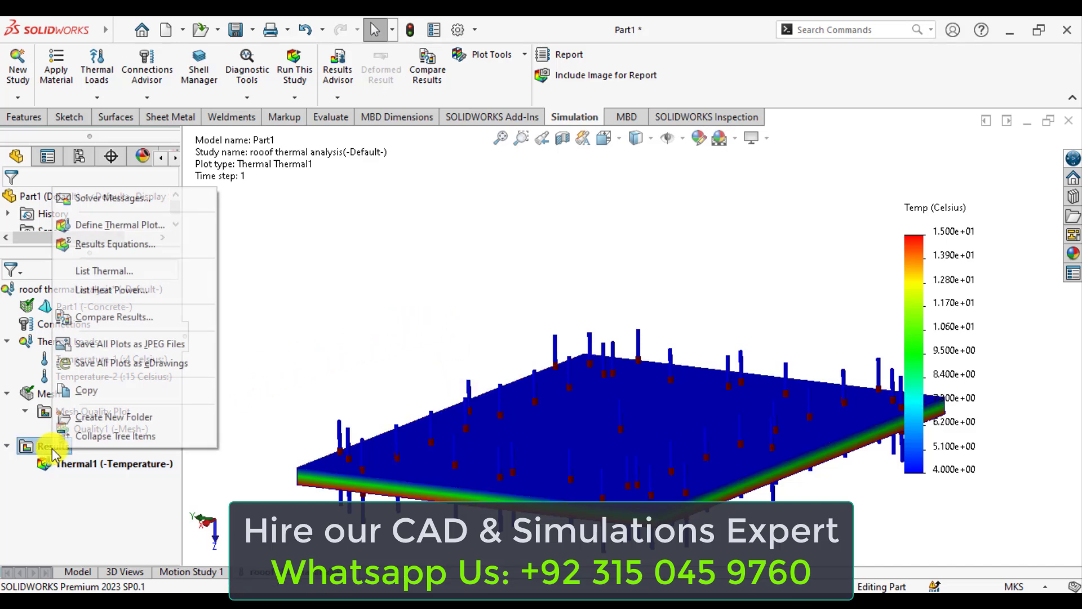
{"action": "left_click", "coordinate": [92, 291]}
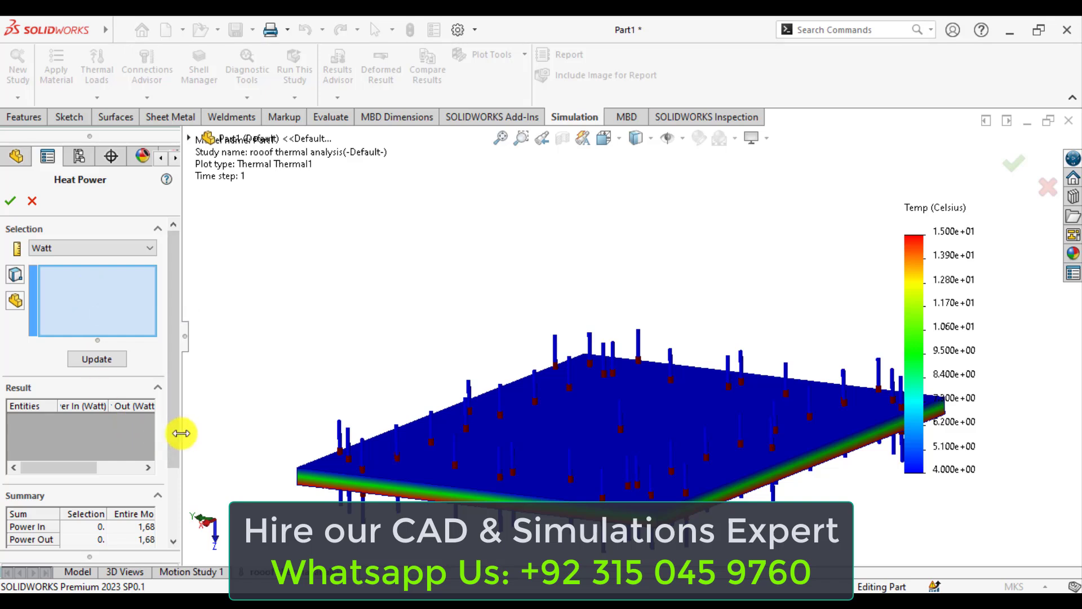
{"action": "left_click_drag", "start_coordinate": [186, 430], "coordinate": [265, 429]}
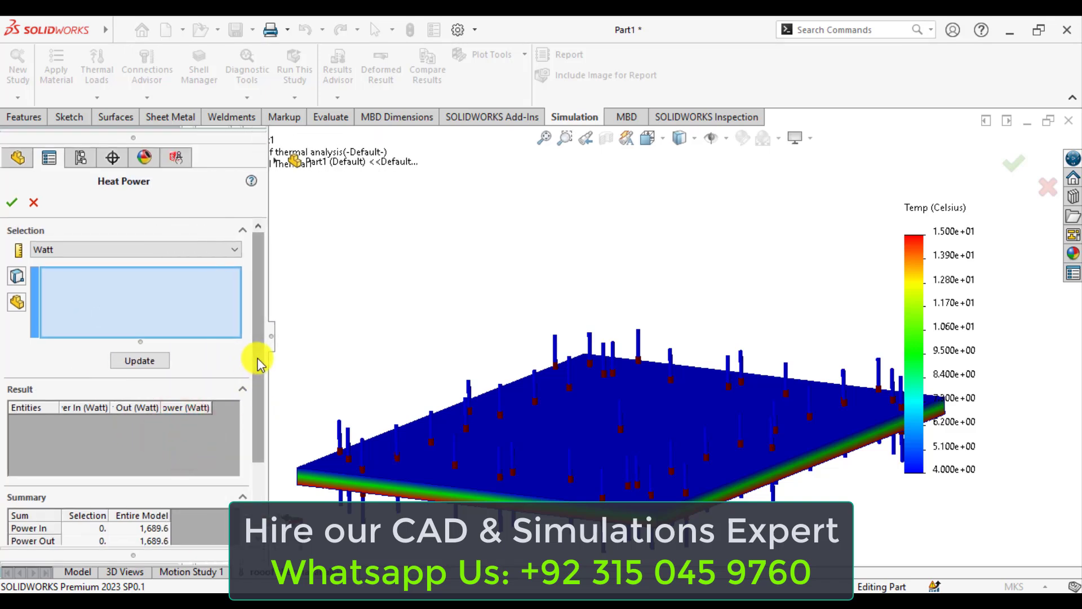
{"action": "left_click_drag", "start_coordinate": [260, 364], "coordinate": [258, 447]}
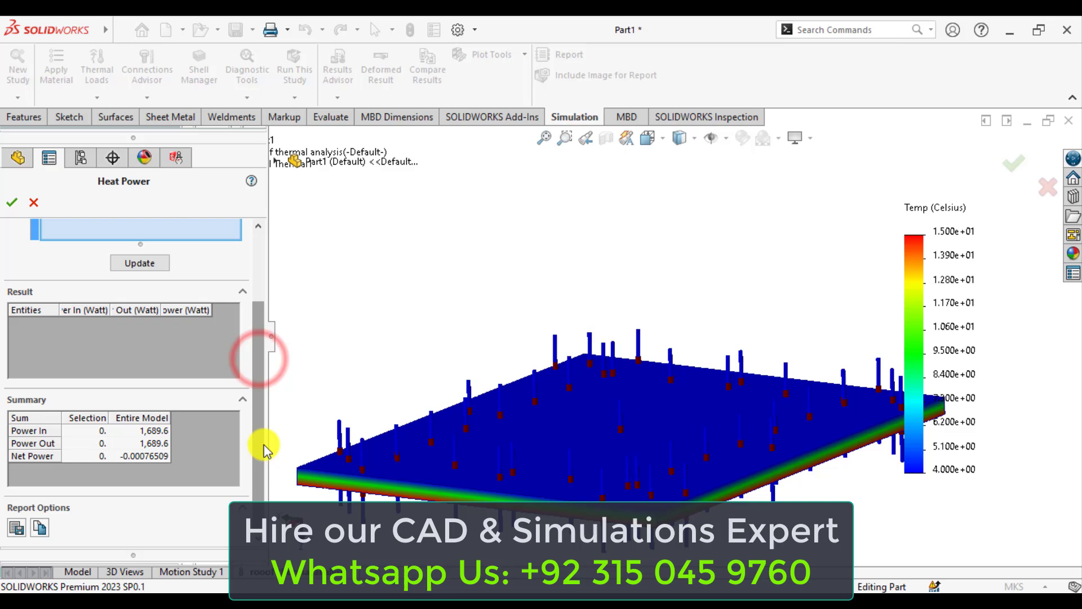
{"action": "left_click", "coordinate": [531, 449]}
{"action": "left_click", "coordinate": [126, 263]}
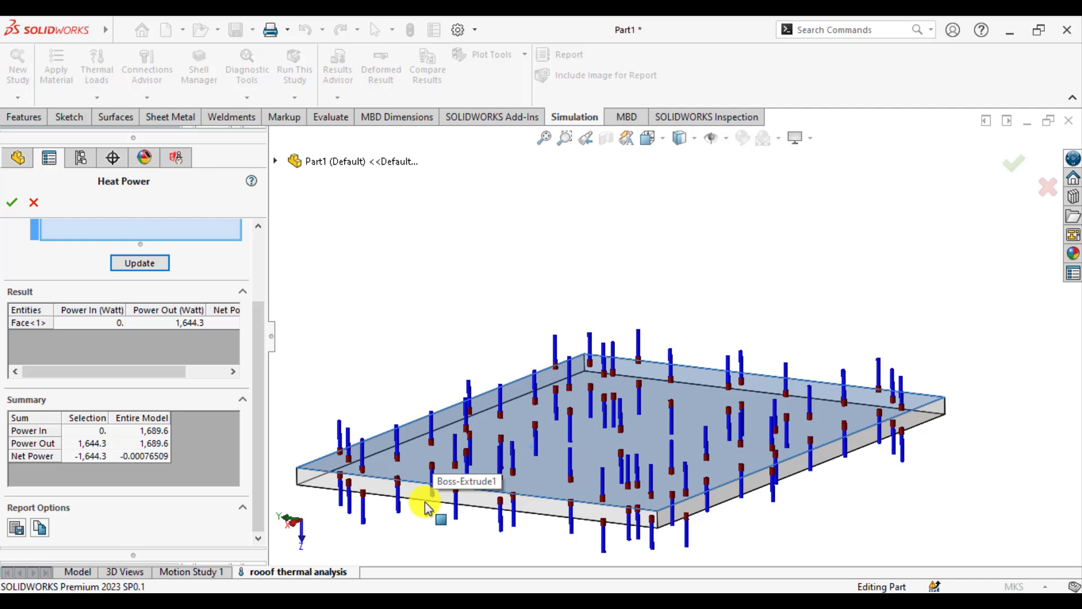
Switch to the heat transfer textbook PDF and check the heat loss rate calculated in Example 1–5
{"action": "left_click", "coordinate": [419, 589]}
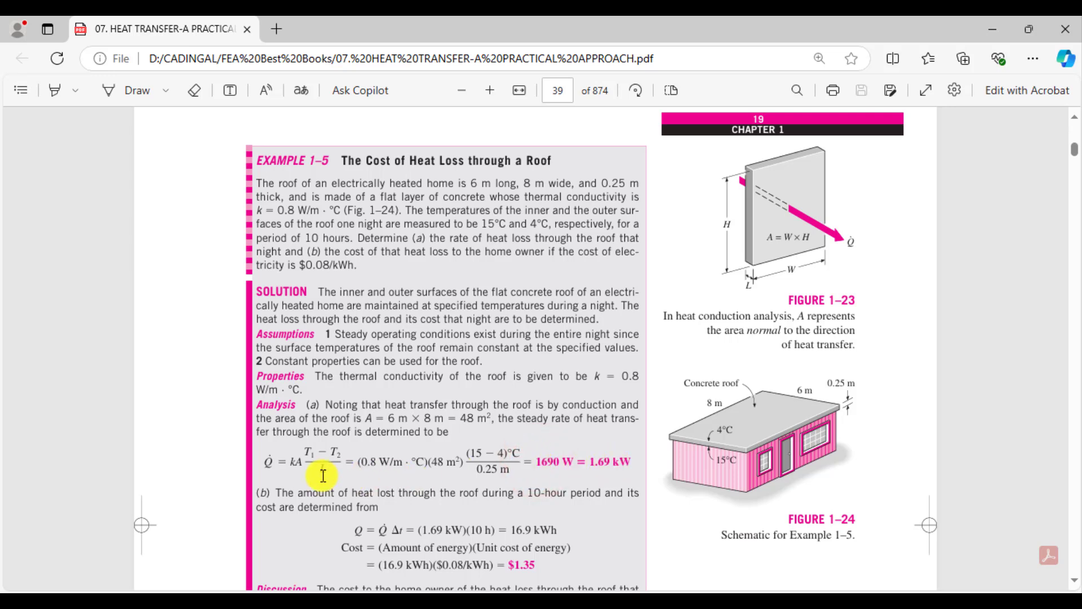
{"action": "double_click", "coordinate": [598, 469]}
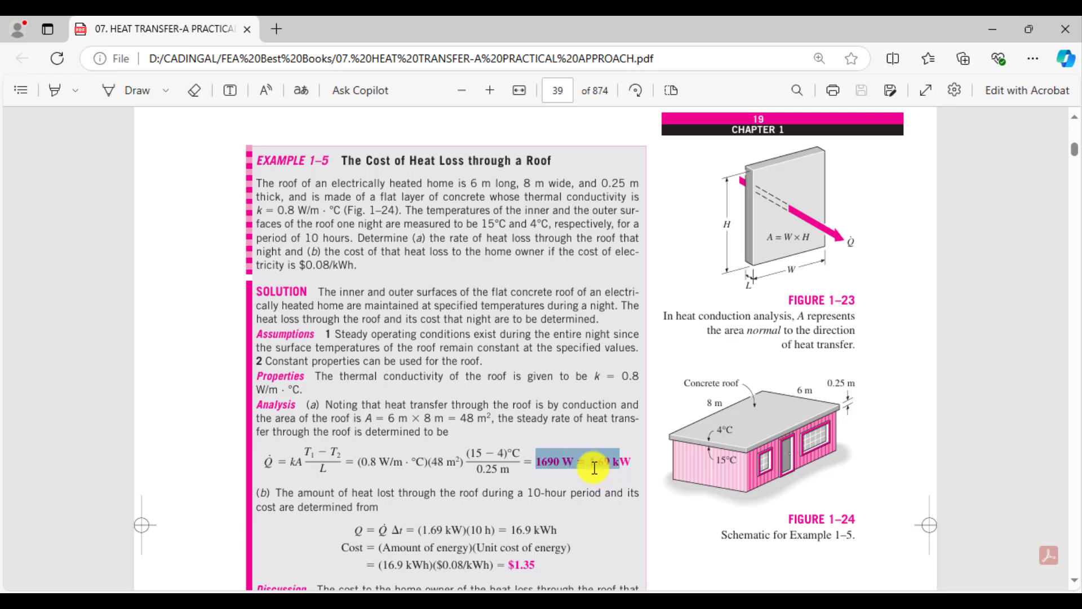
{"action": "left_click", "coordinate": [574, 470]}
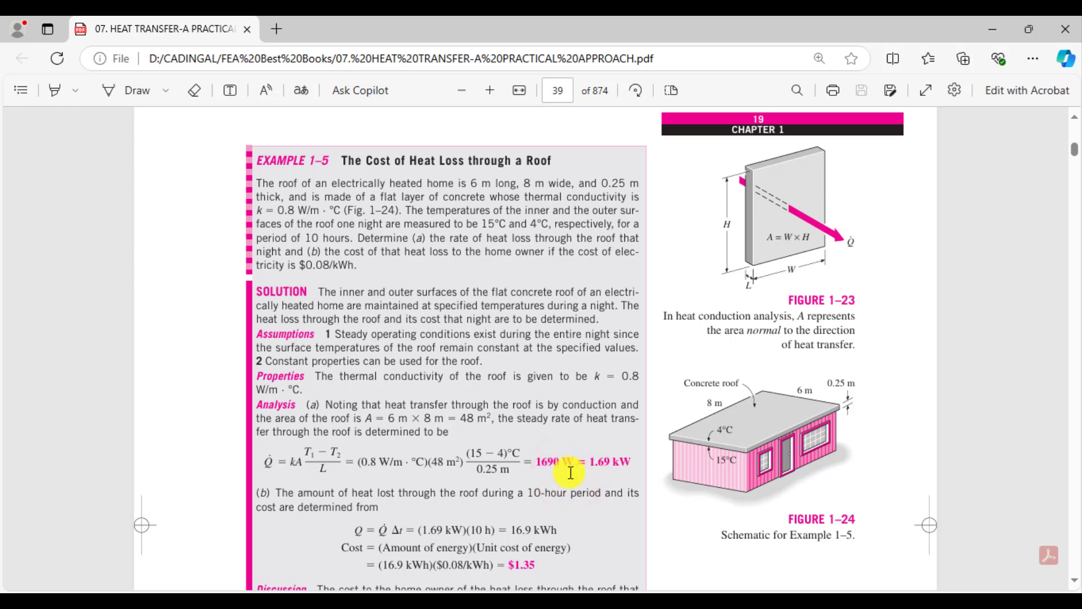